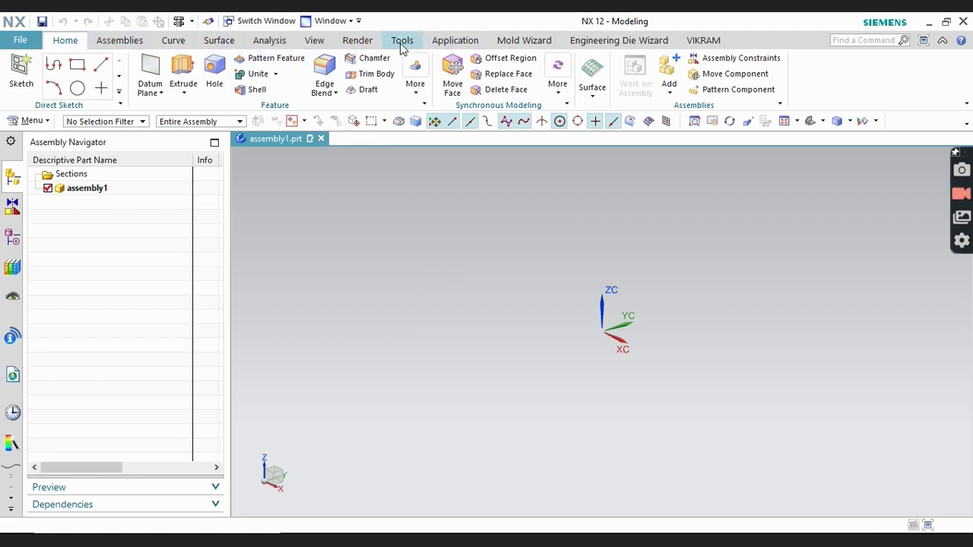
- Show the Tools tab's Fastener Assembly command, then bring up the Fastener Assembly PDF slide
click(401, 44)
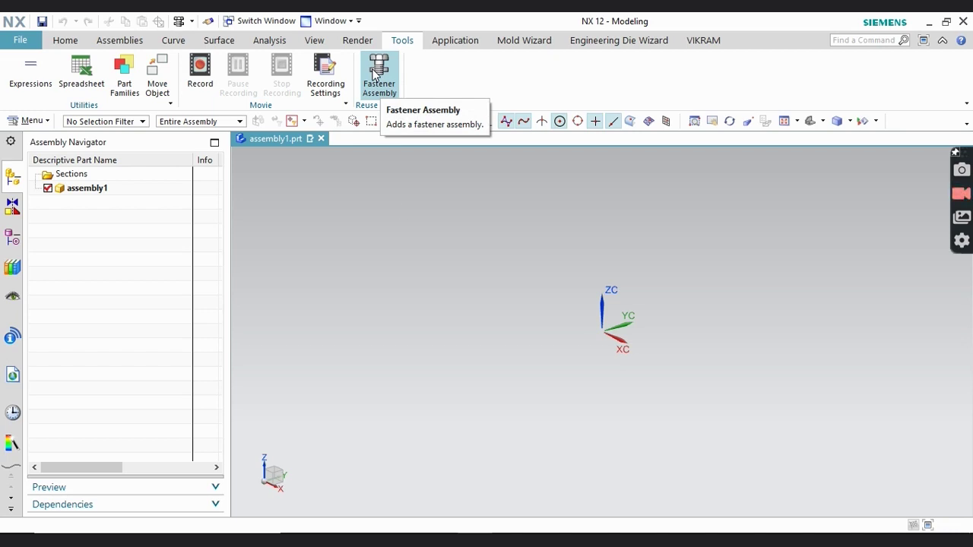
click(535, 526)
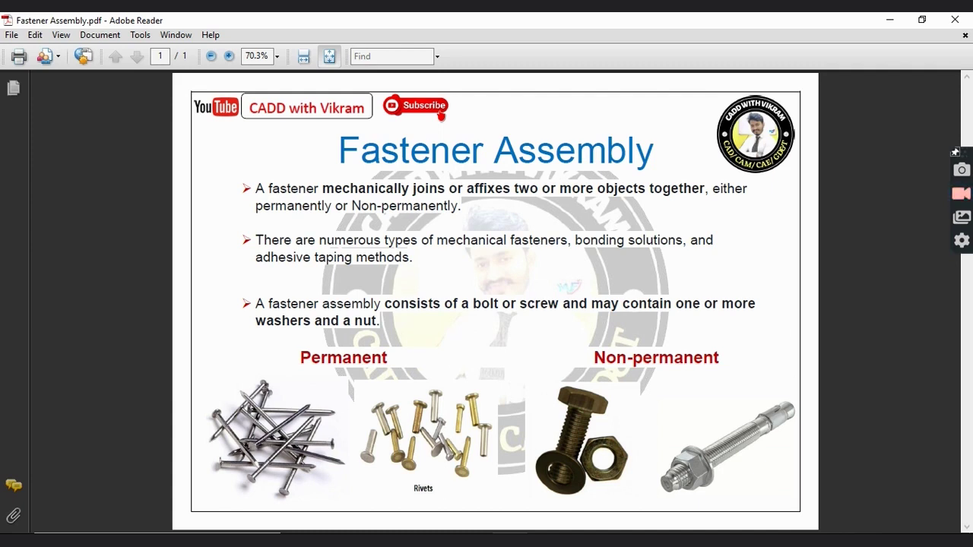
- Leave the slide and return to the NX window with the two stacked 888888 brackets
key(alt+Tab)
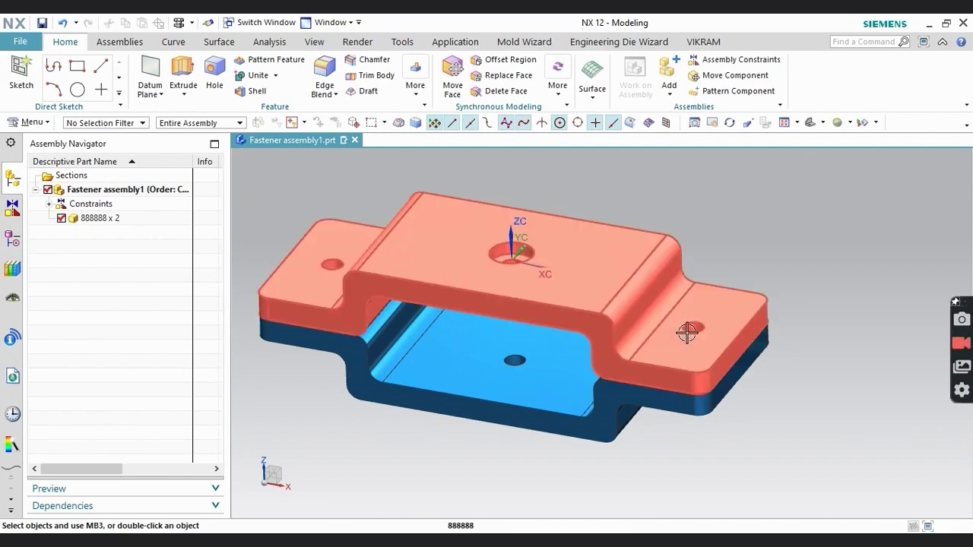
- Launch Tools > Fastener Assembly with type Hole and select the brackets' left flange hole
click(403, 41)
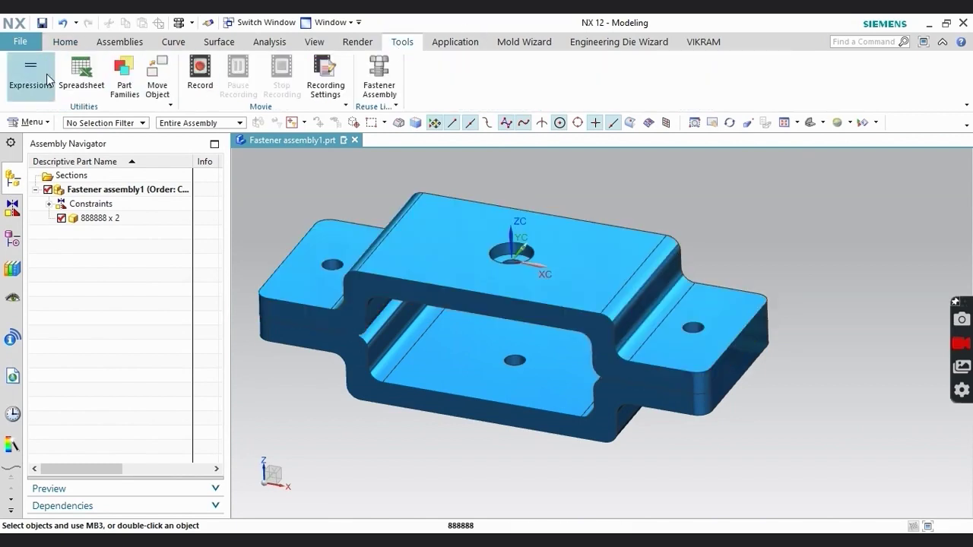
click(373, 76)
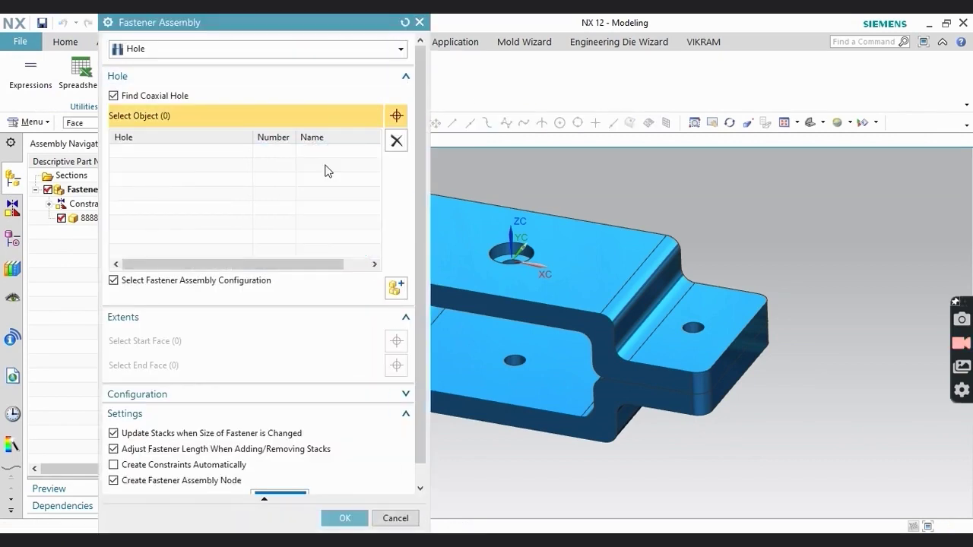
click(141, 49)
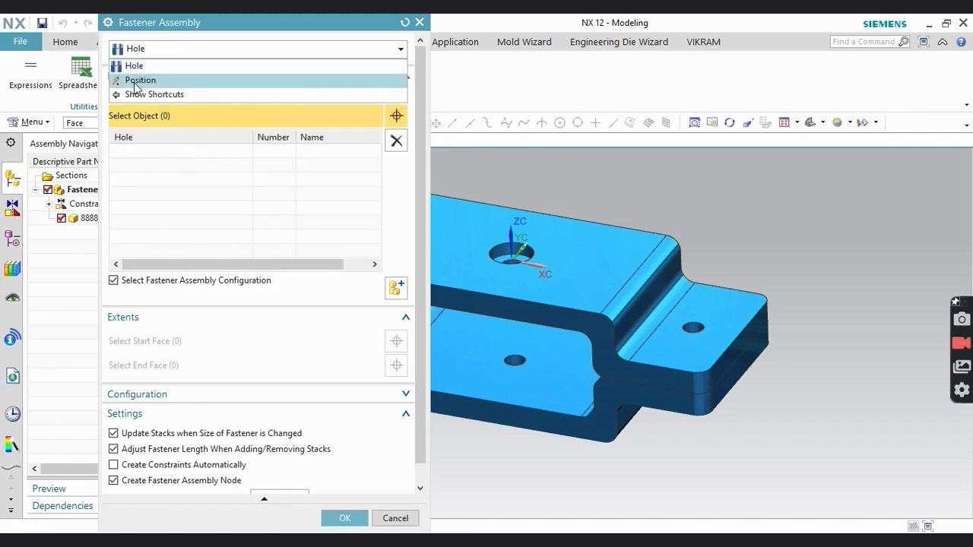
click(133, 66)
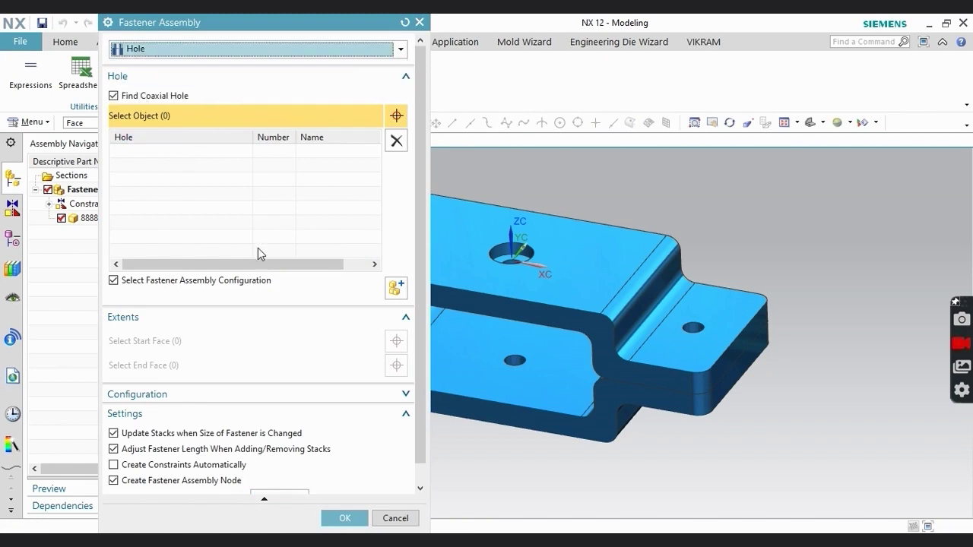
middle_drag(575, 228, 741, 258)
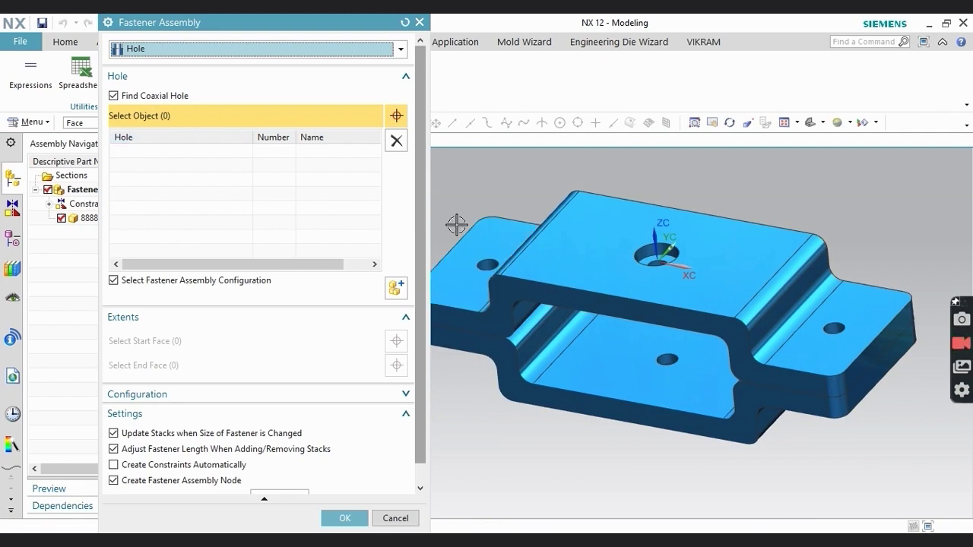
scroll(484, 279, up, 5)
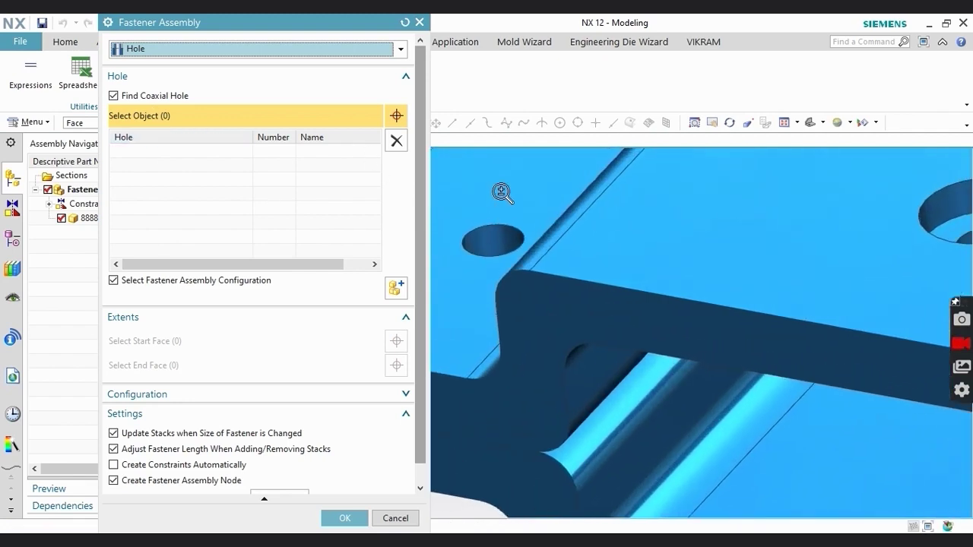
click(495, 233)
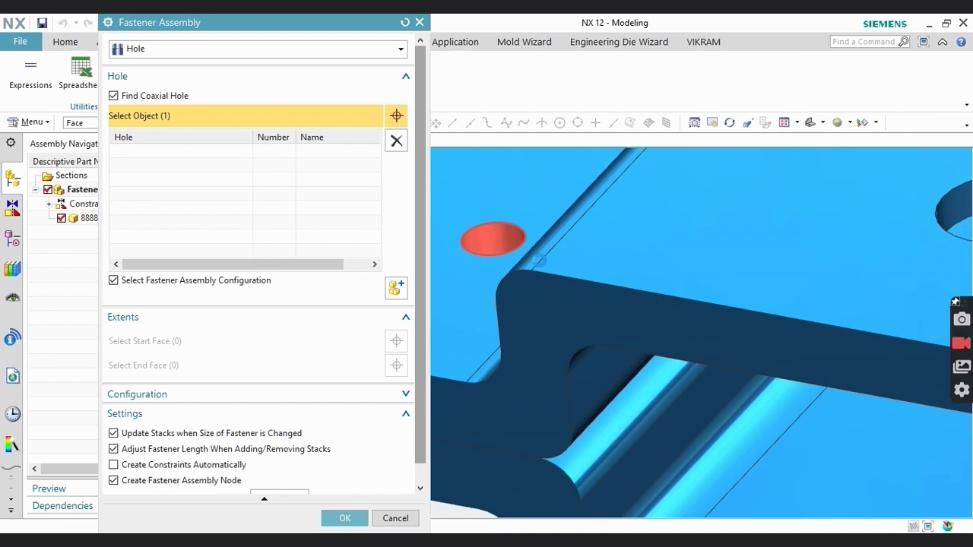
- Add the left flange hole to the list, leaving Find Coaxial Hole switched on
click(480, 244)
click(114, 96)
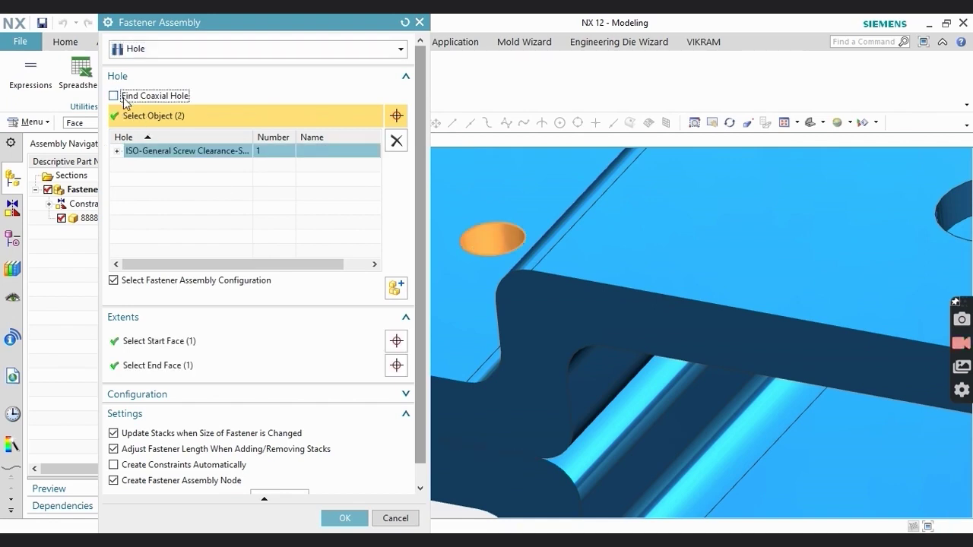
click(116, 96)
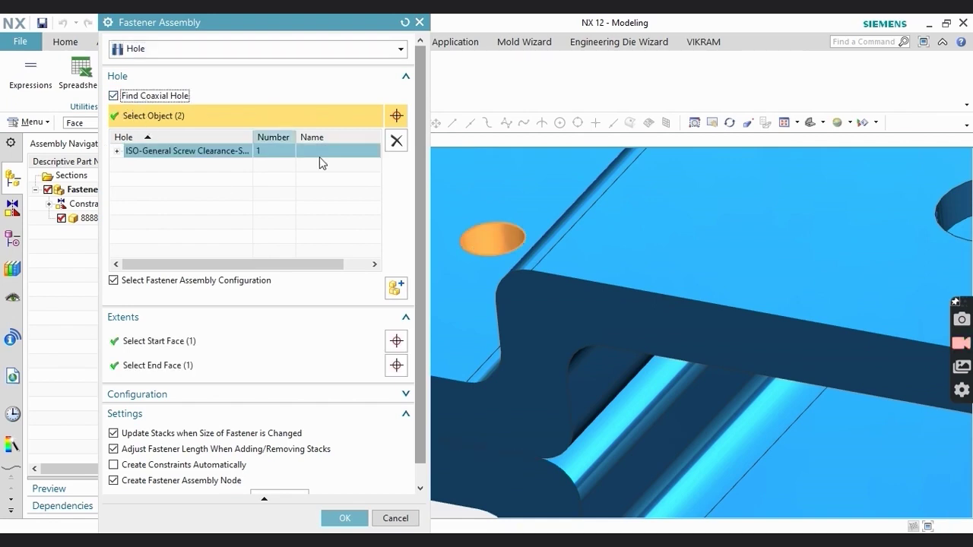
- Reorient the view and add the right flange hole as the second hole
middle_drag(543, 293, 549, 246)
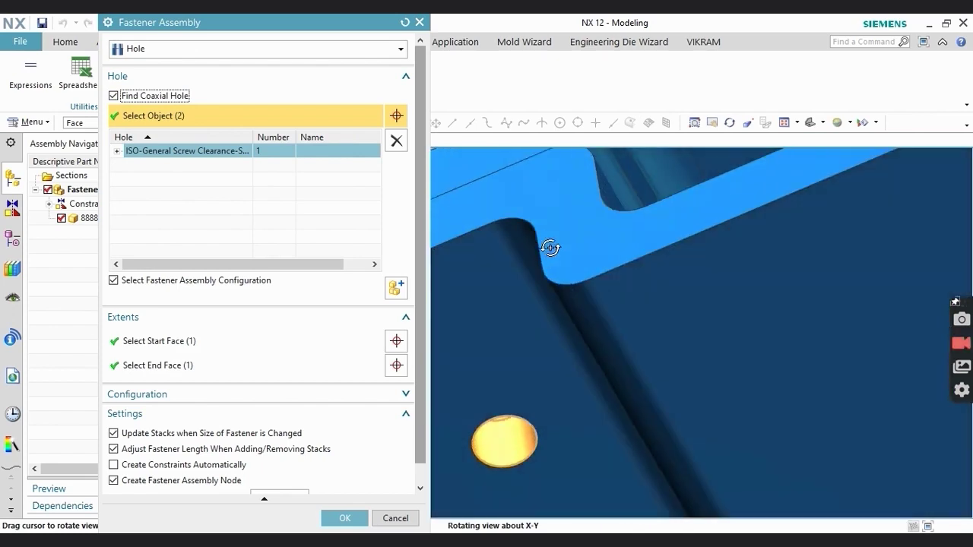
middle_drag(610, 238, 643, 265)
scroll(642, 265, down, 5)
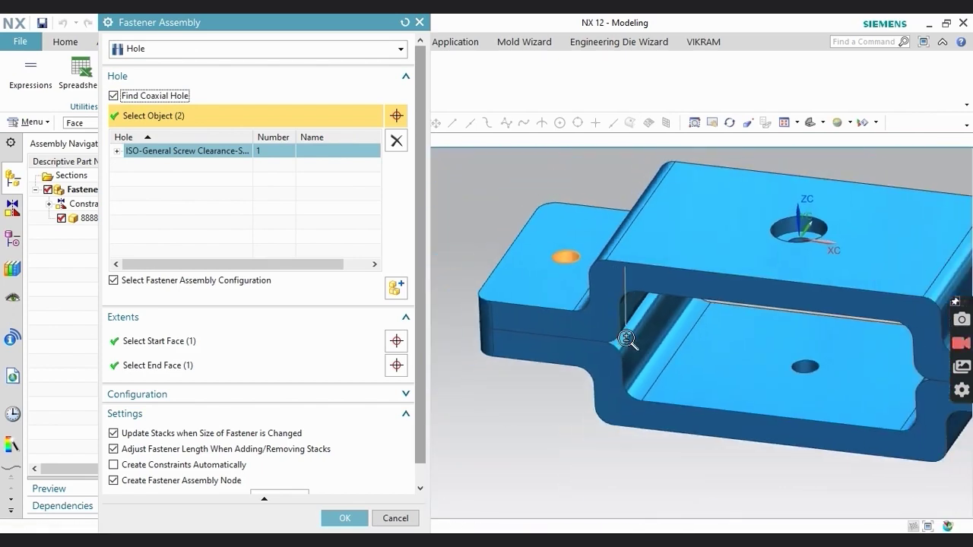
middle_drag(521, 260, 578, 255)
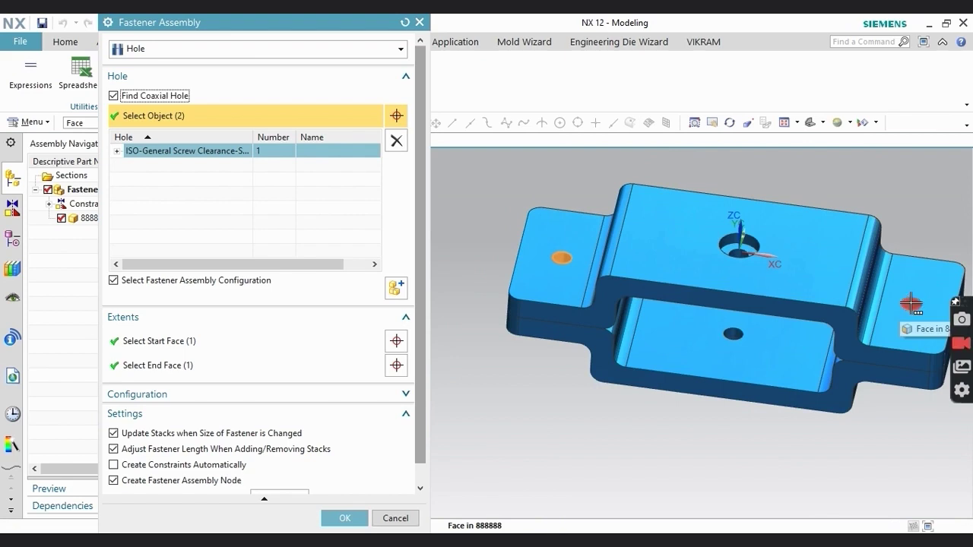
click(911, 304)
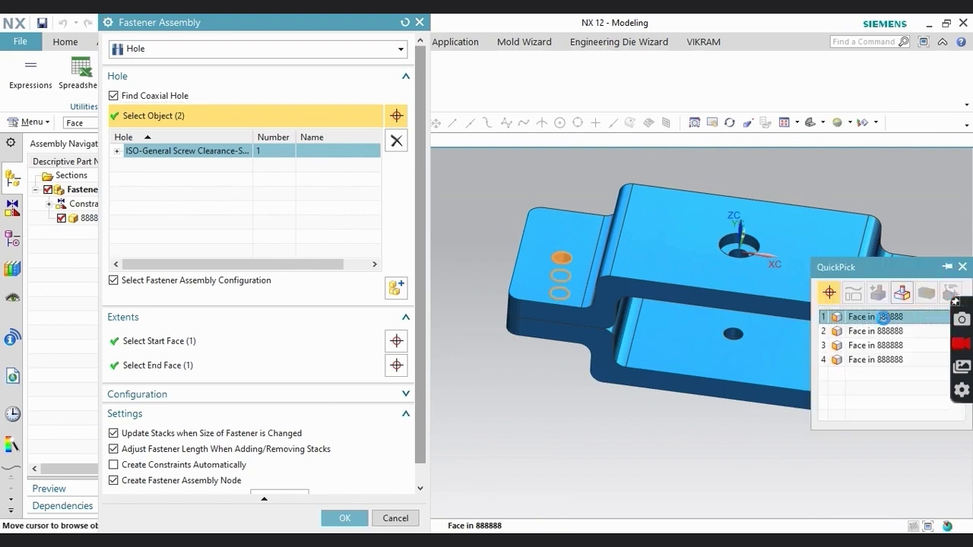
click(896, 317)
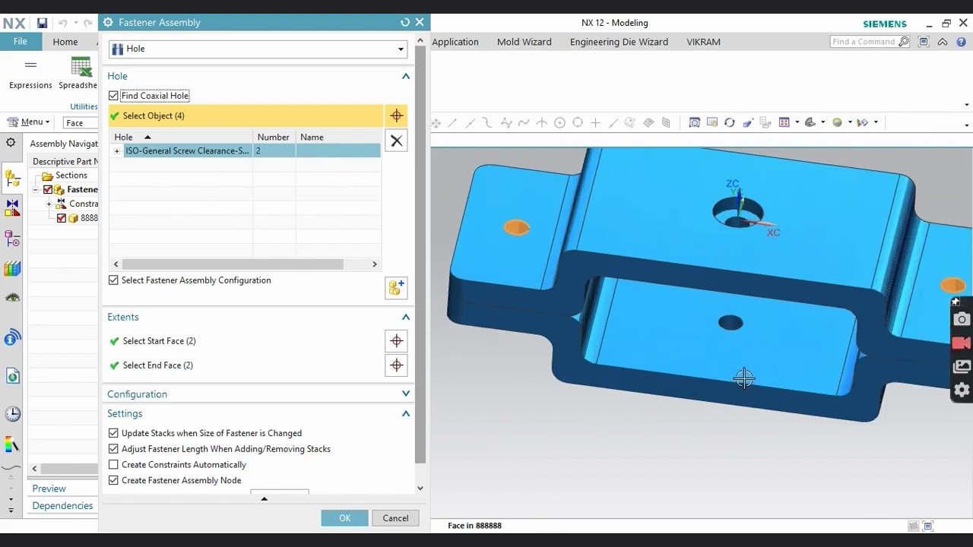
- Check the hole size details (22.000 × 50.000), then collapse them again
mouse_move(662, 396)
middle_down()
mouse_move(669, 308)
mouse_move(662, 384)
middle_up()
click(116, 151)
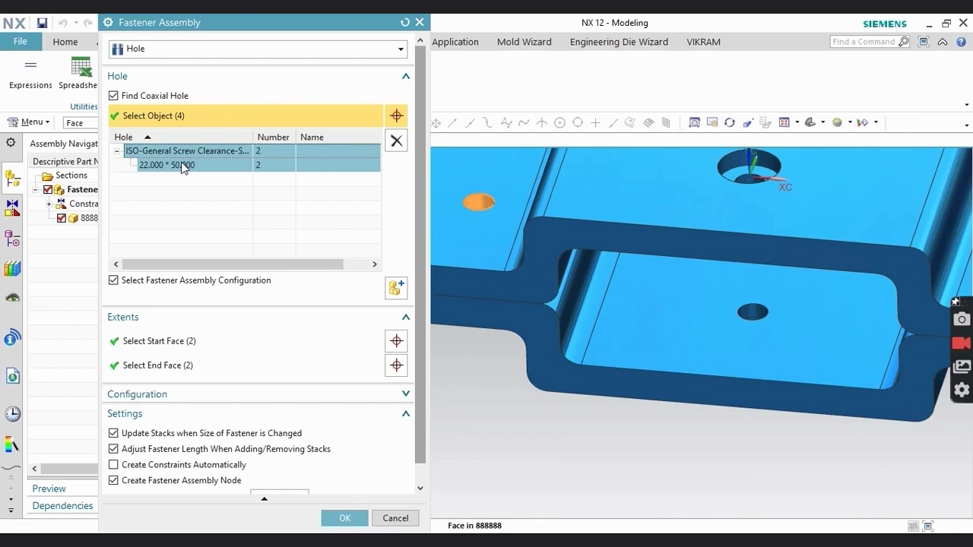
click(116, 152)
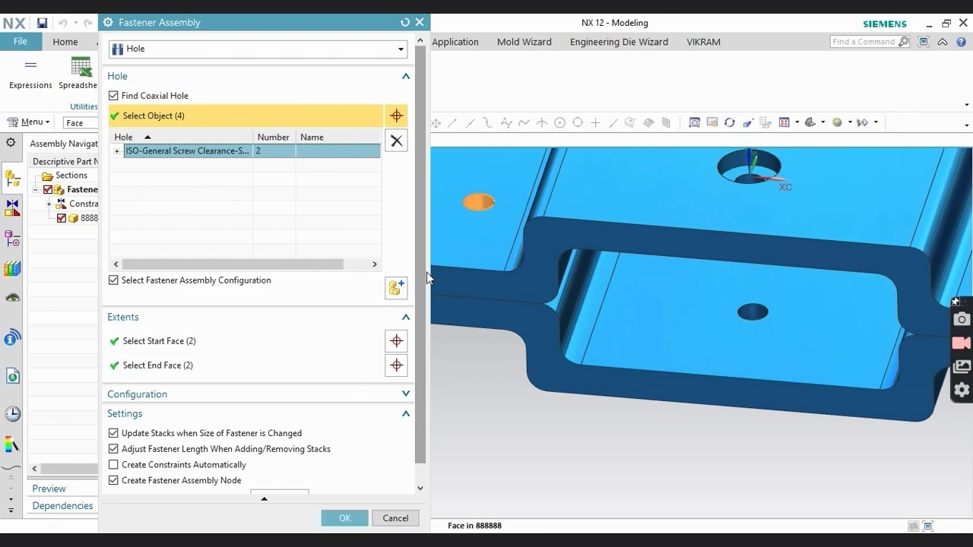
scroll(424, 379, down, 1)
- Confirm the holes and choose AM-Hex Bolt/Stacks: ANSI Metric, Counterbored hole form, Hex Bolt screw
click(267, 478)
click(346, 519)
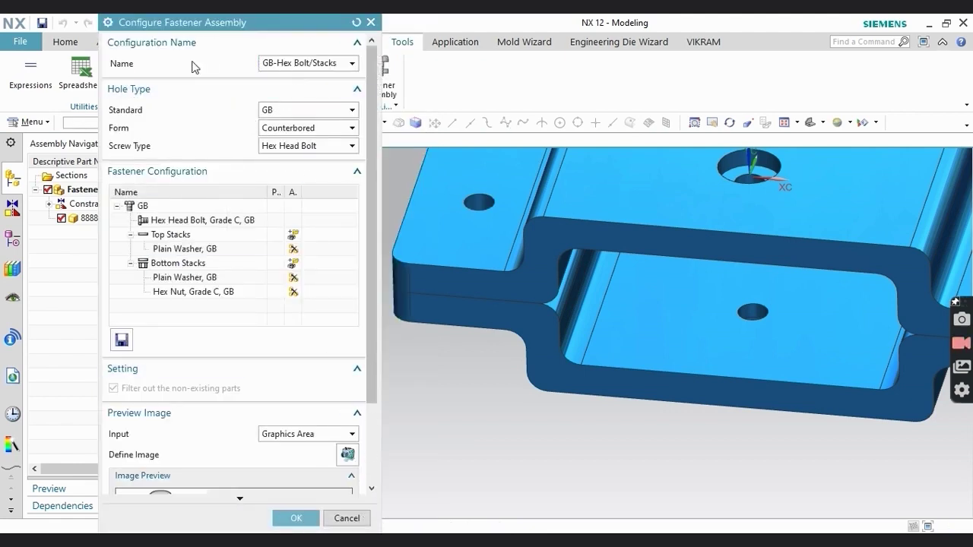
click(353, 64)
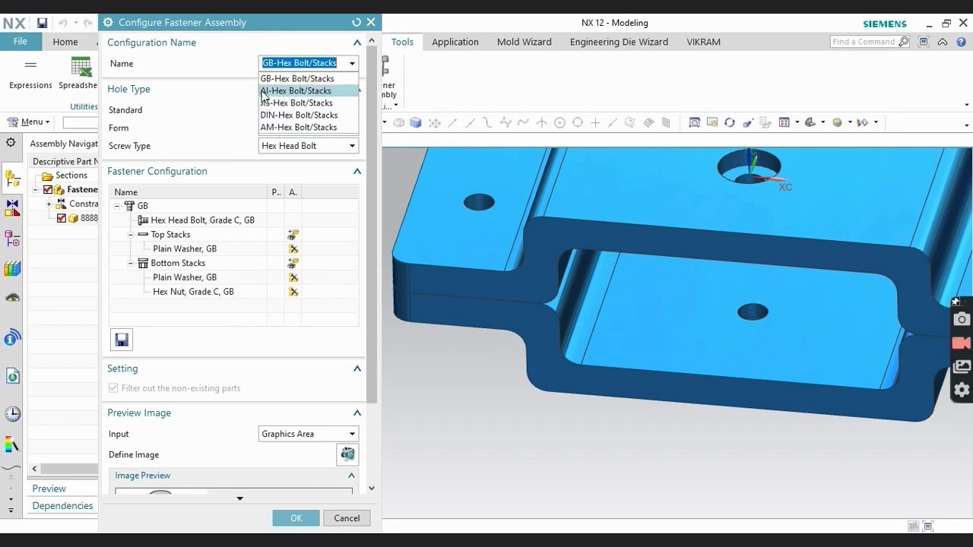
click(277, 128)
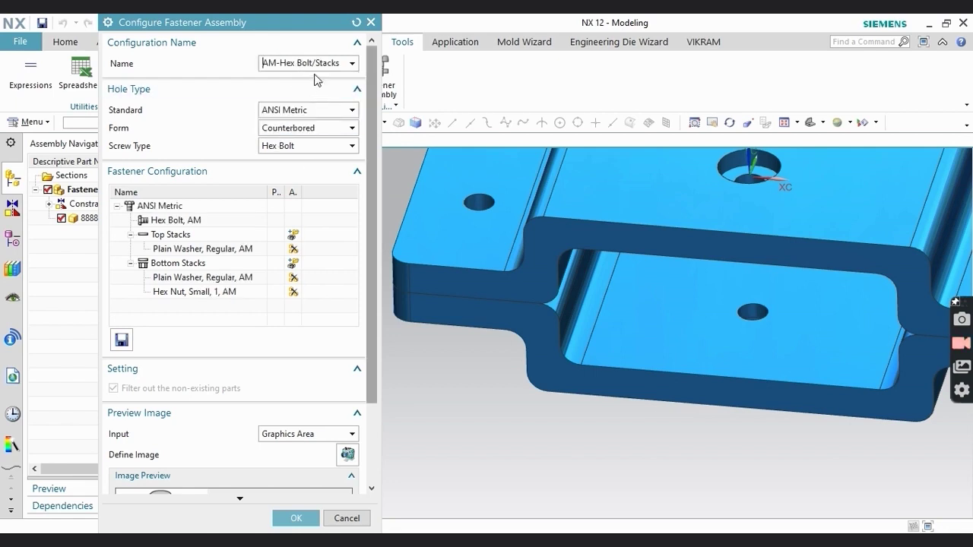
click(301, 111)
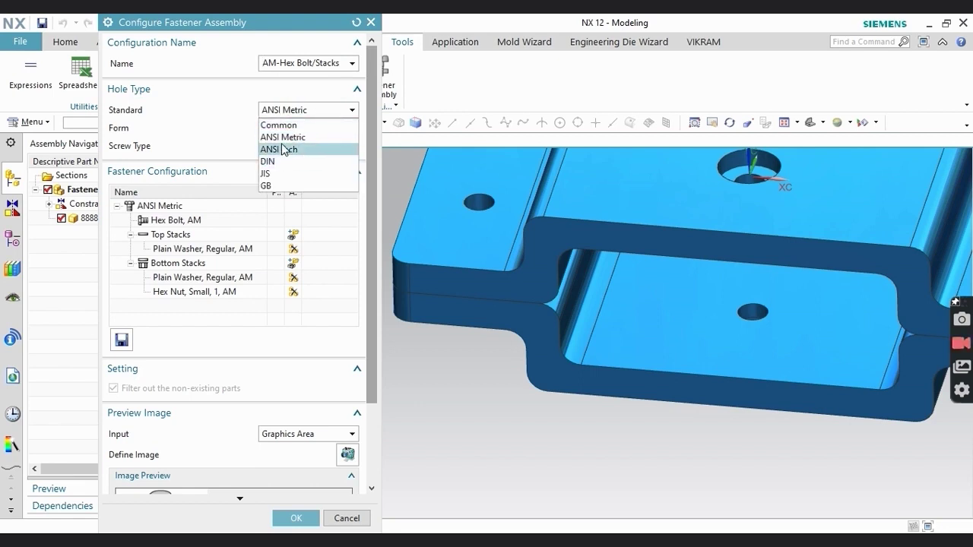
click(288, 137)
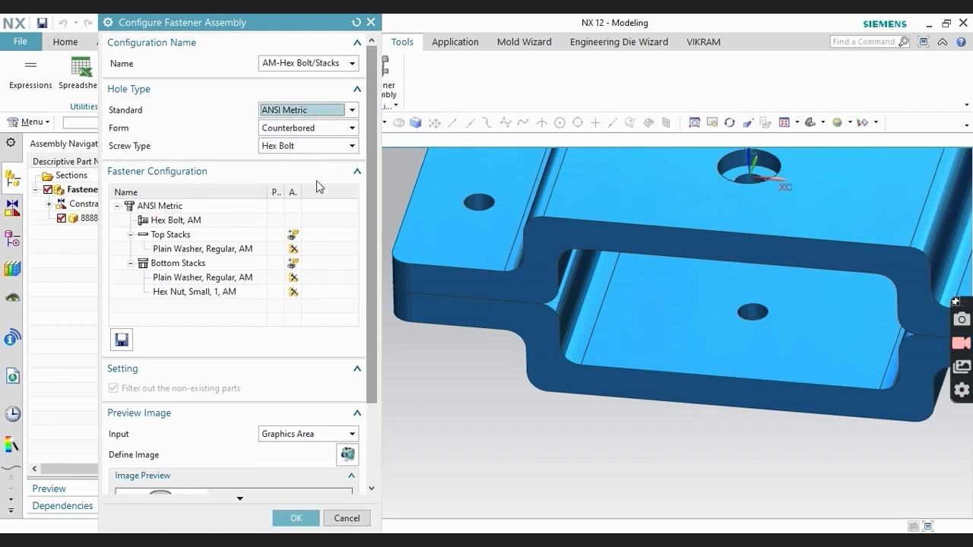
click(304, 133)
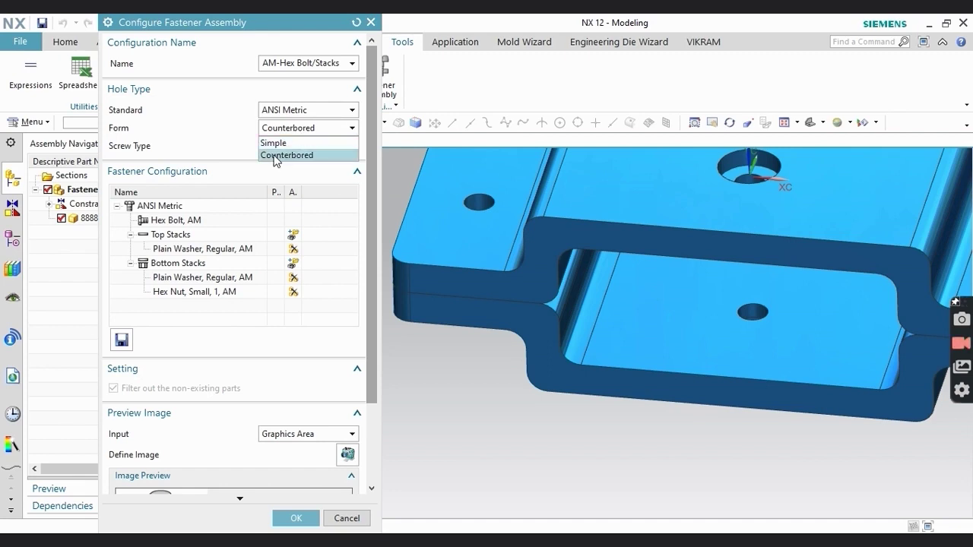
click(296, 156)
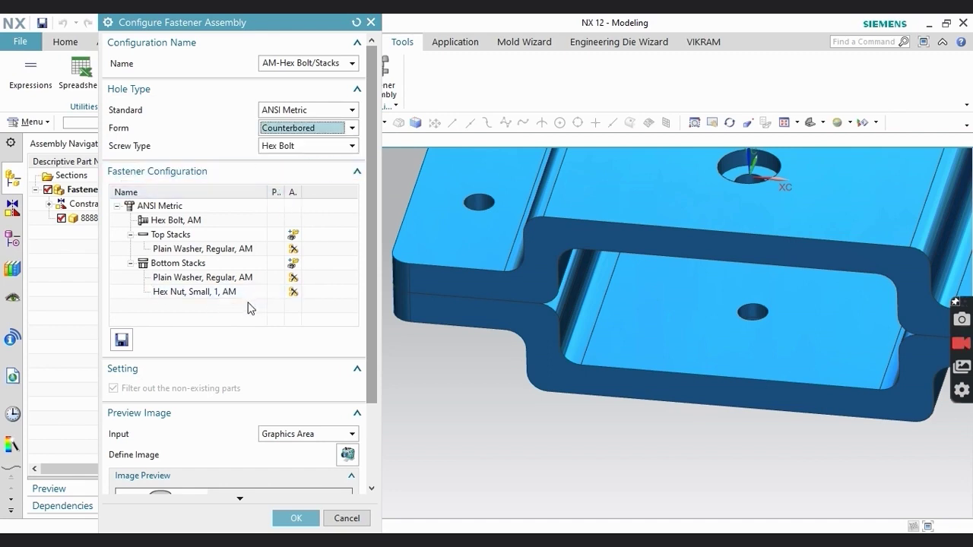
click(295, 146)
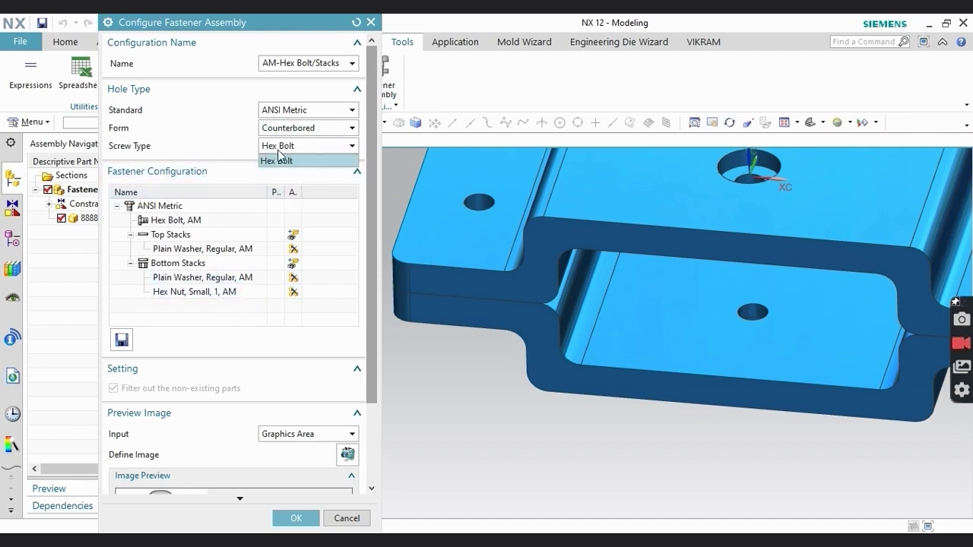
click(279, 159)
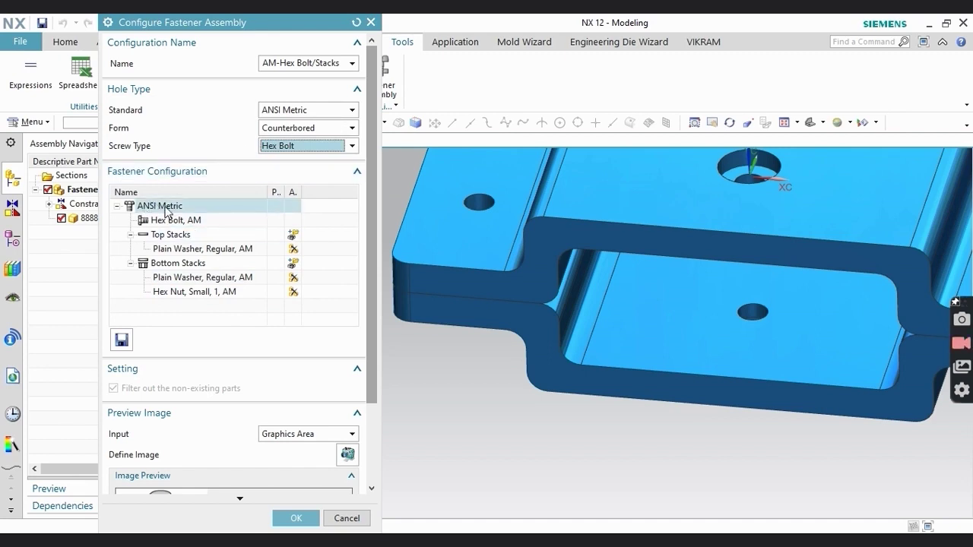
- Browse the fastener tree and open the Top Stacks Plain Washer in Select Fastener
click(156, 208)
click(167, 222)
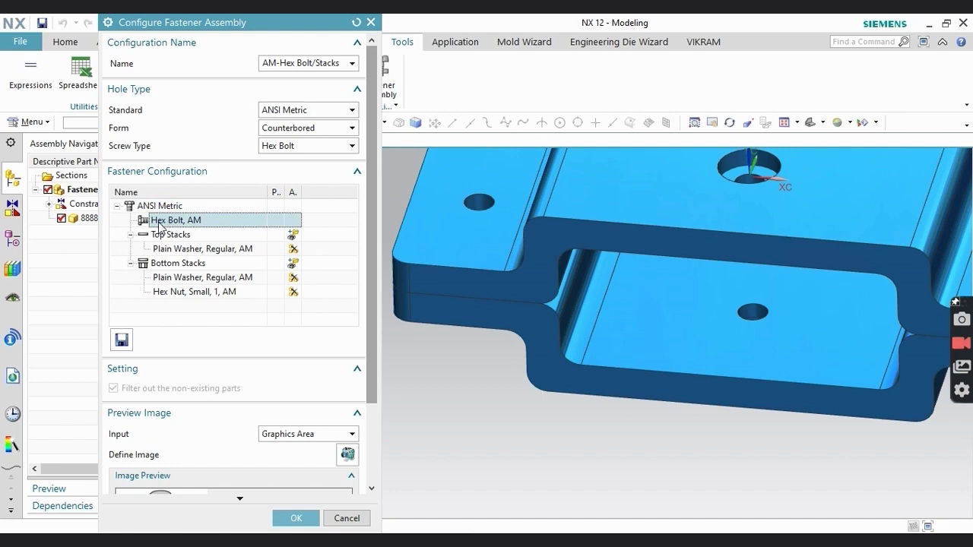
click(163, 248)
click(162, 237)
click(177, 250)
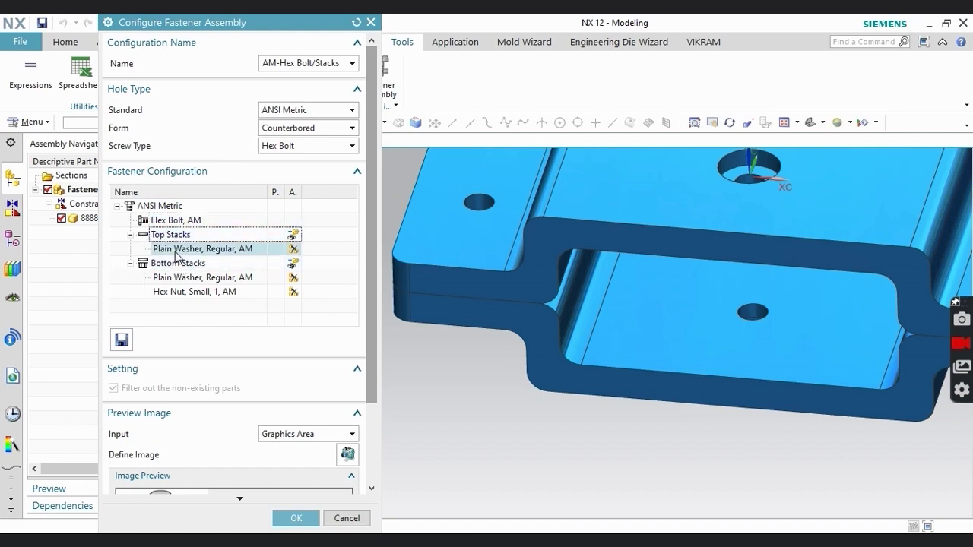
click(169, 239)
double_click(171, 237)
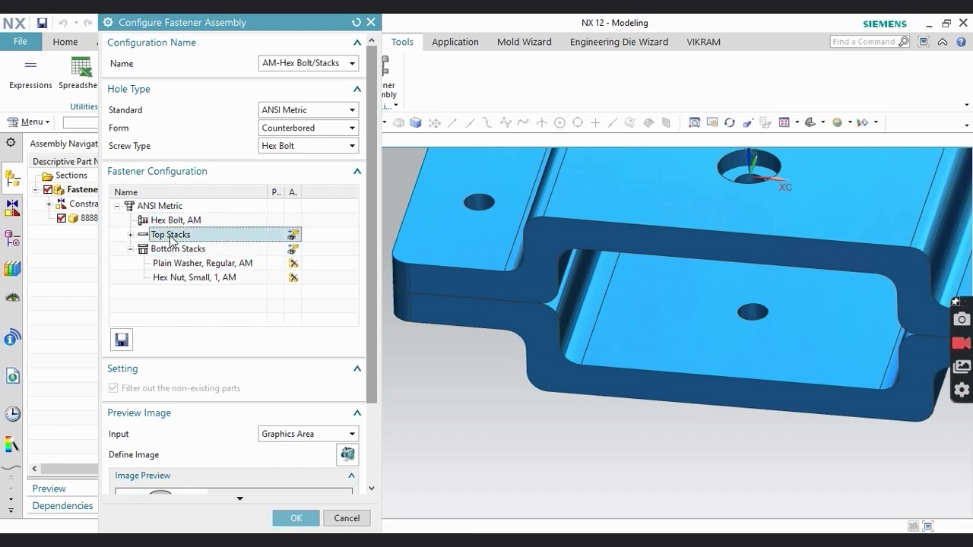
double_click(171, 239)
right_click(184, 237)
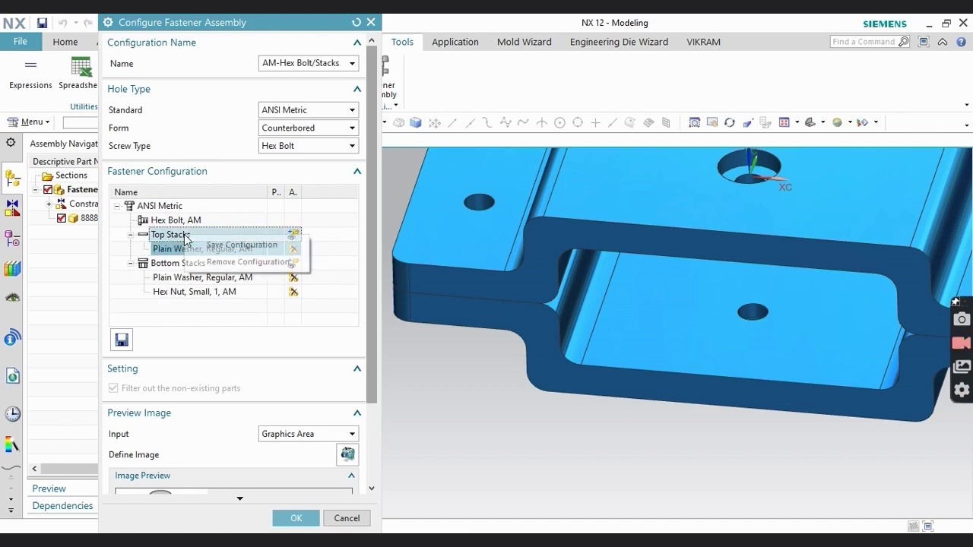
click(175, 239)
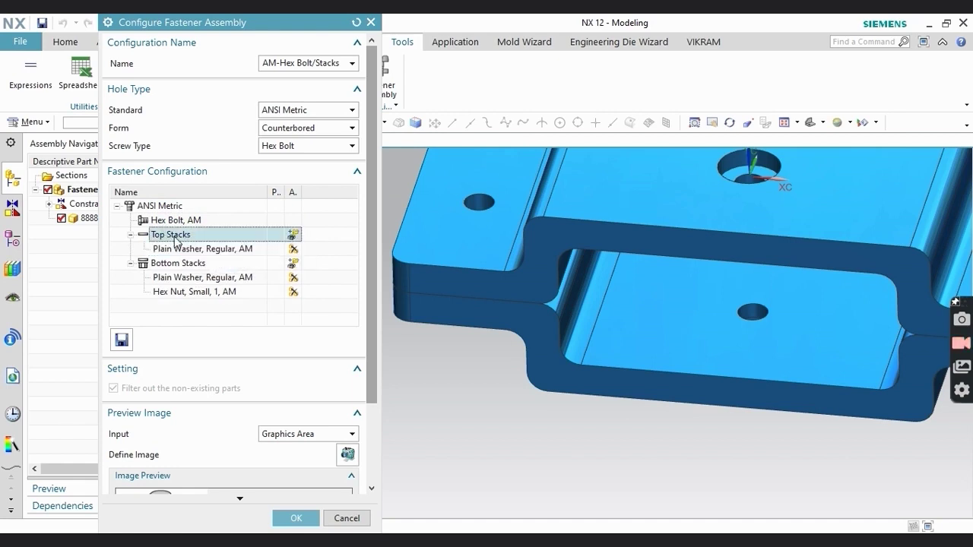
double_click(163, 249)
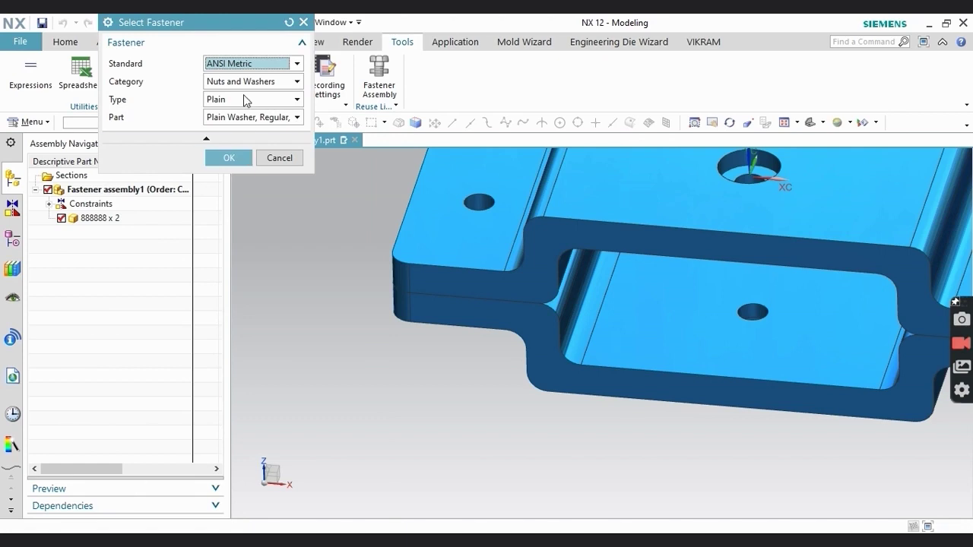
- Set the top stack washer to ANSI Metric Plain Washer, Regular, AM
click(225, 63)
click(225, 73)
click(226, 81)
click(225, 105)
click(225, 100)
click(218, 127)
click(220, 120)
click(219, 121)
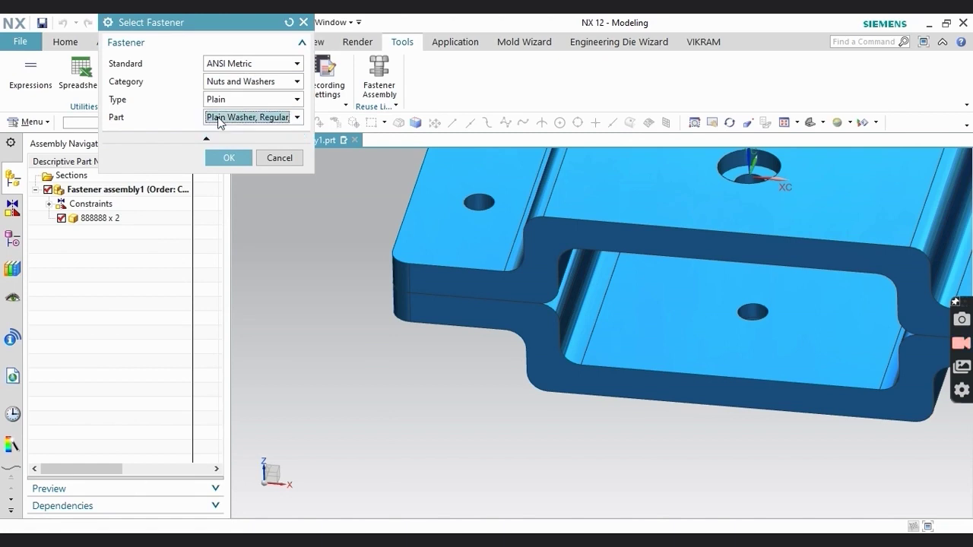
click(228, 157)
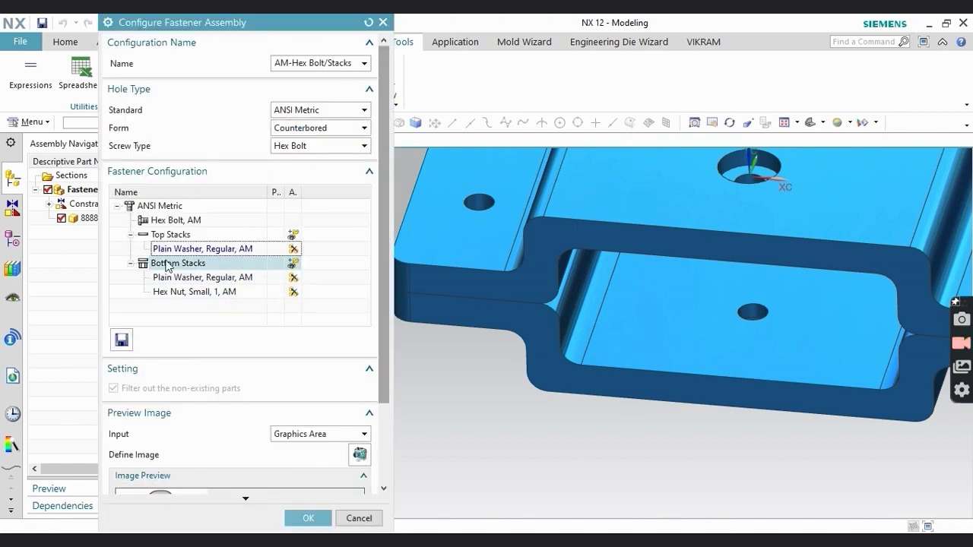
- Set the bottom stack washer to Plain Washer, Regular, AM as well
click(176, 279)
click(189, 292)
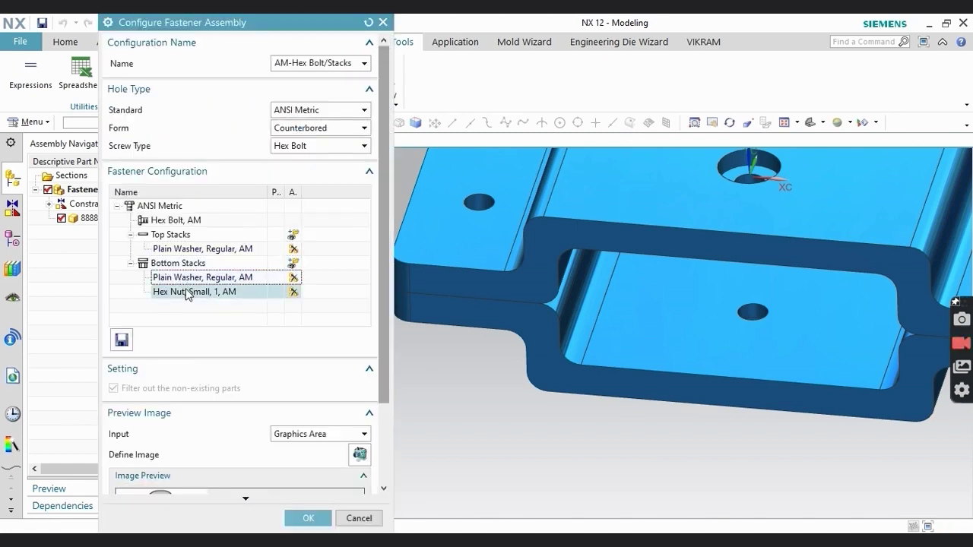
double_click(184, 279)
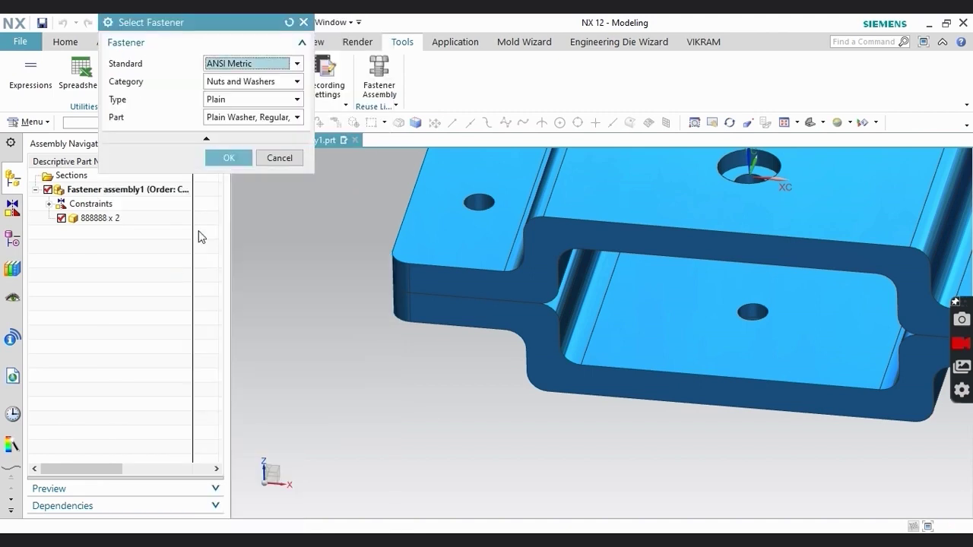
click(228, 82)
click(225, 109)
click(224, 101)
click(224, 111)
click(225, 117)
click(228, 132)
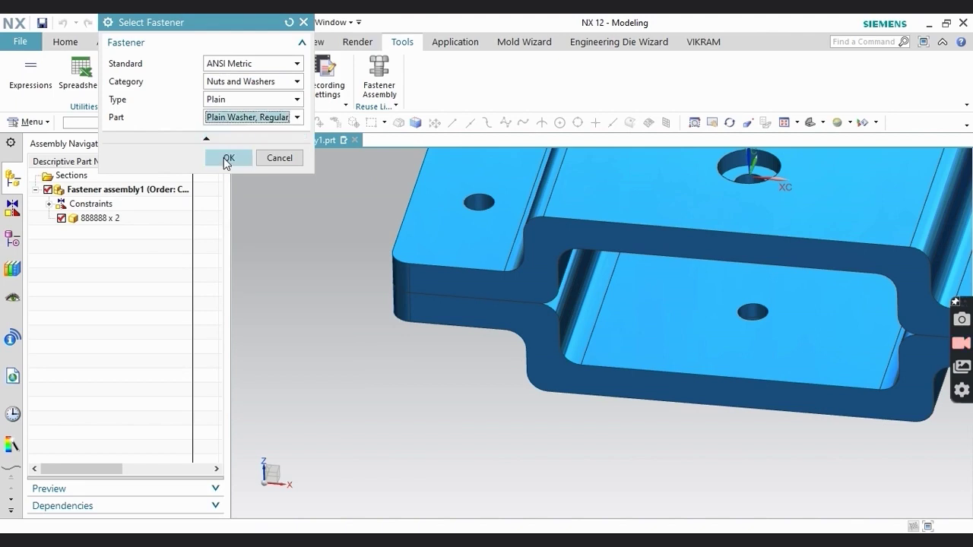
click(229, 157)
- Keep the bottom stack nut as Hex Nut, Small, 1, AM from Nuts and Washers
double_click(169, 294)
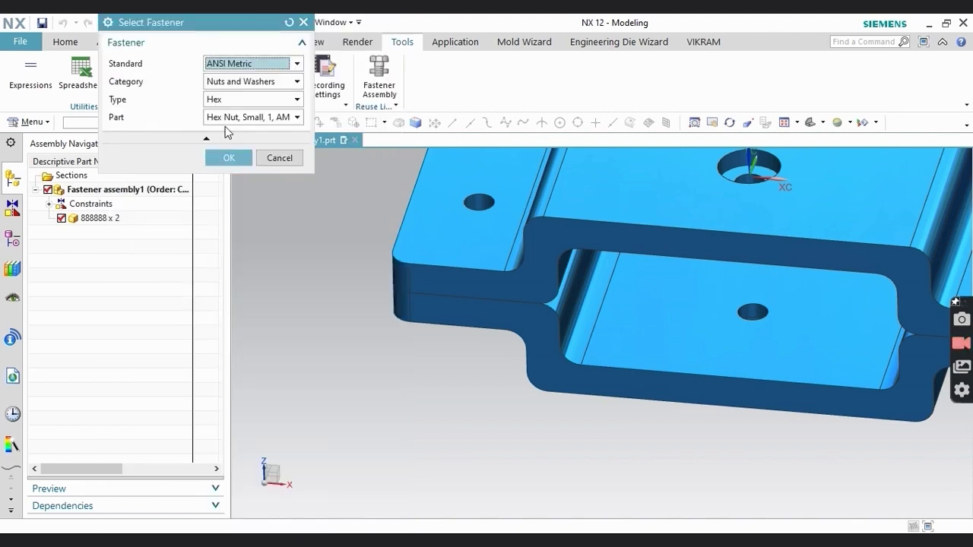
click(232, 83)
click(224, 106)
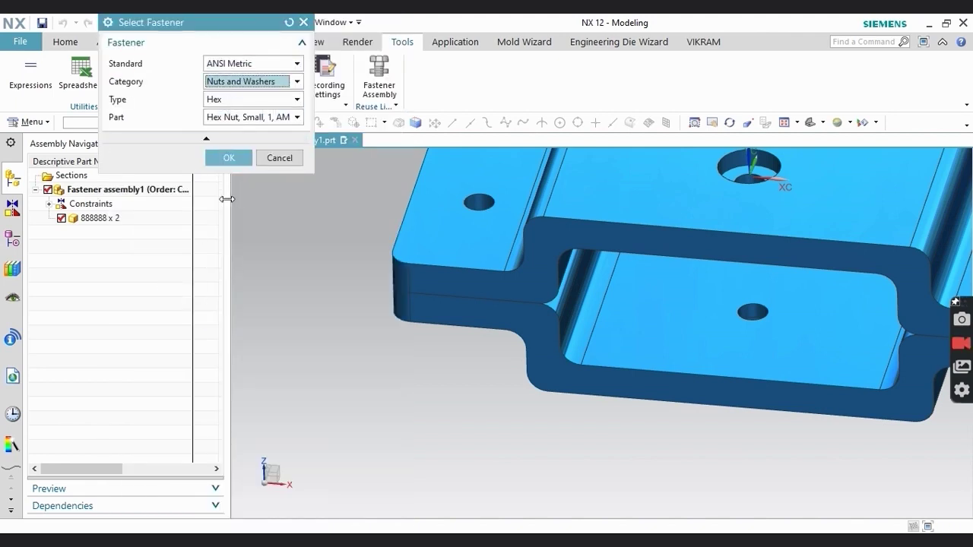
click(228, 158)
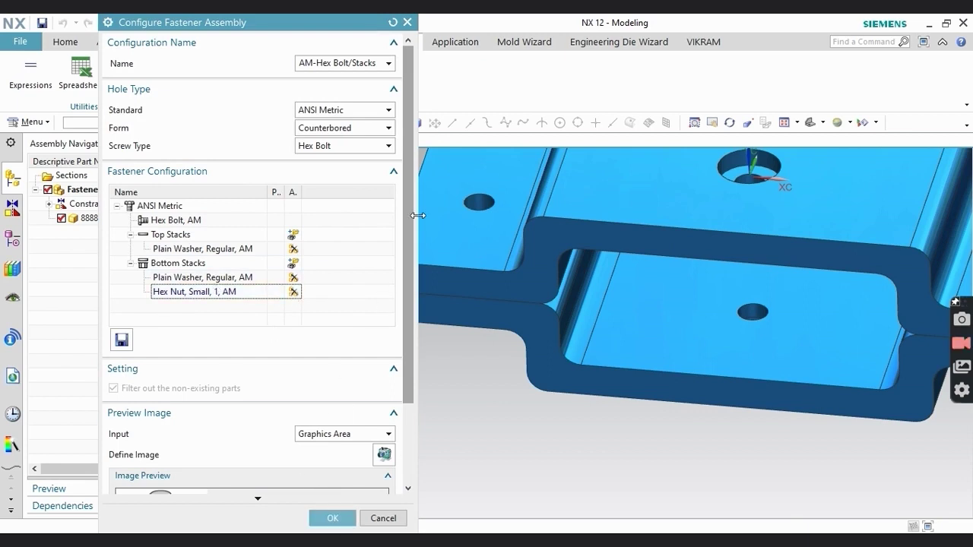
- Accept the AM-Hex Bolt/Stacks configuration so bolt stacks are placed in both flange holes
scroll(411, 218, down, 3)
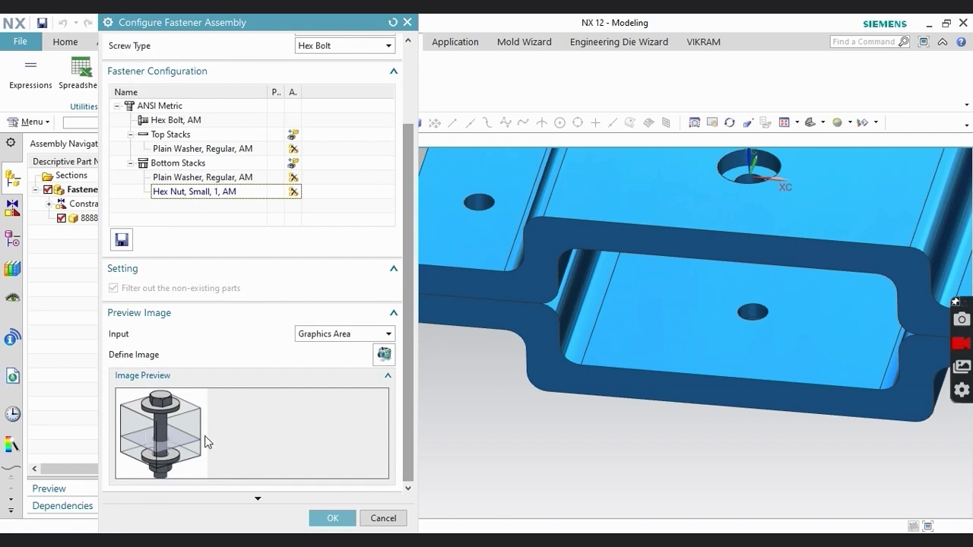
click(332, 519)
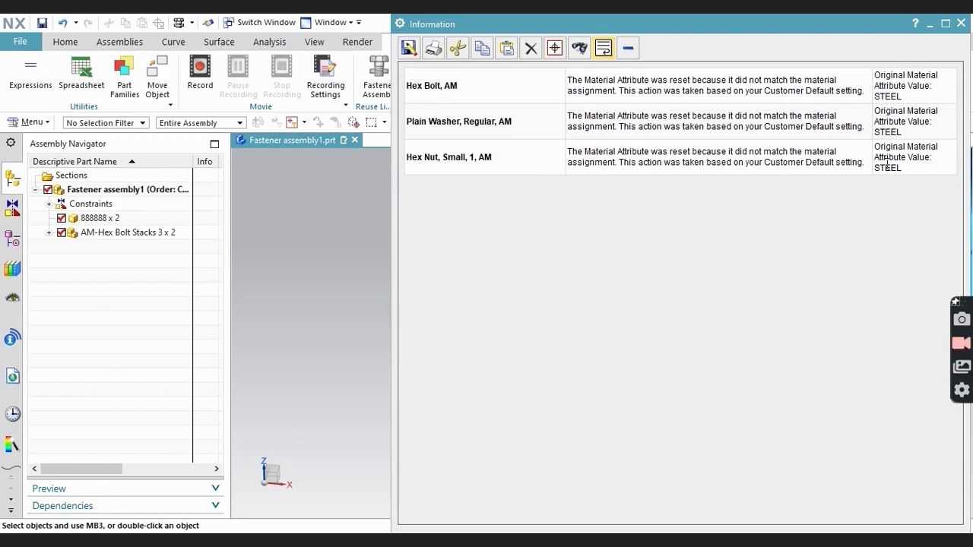
- Close the material-reset report and orbit around the brackets to view the bolts, washers and nuts
click(961, 23)
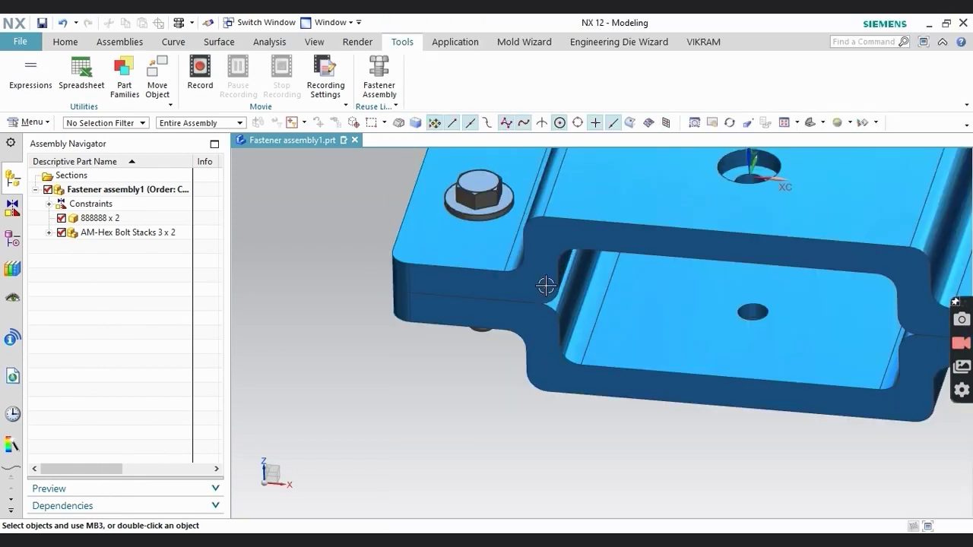
middle_drag(457, 269, 469, 296)
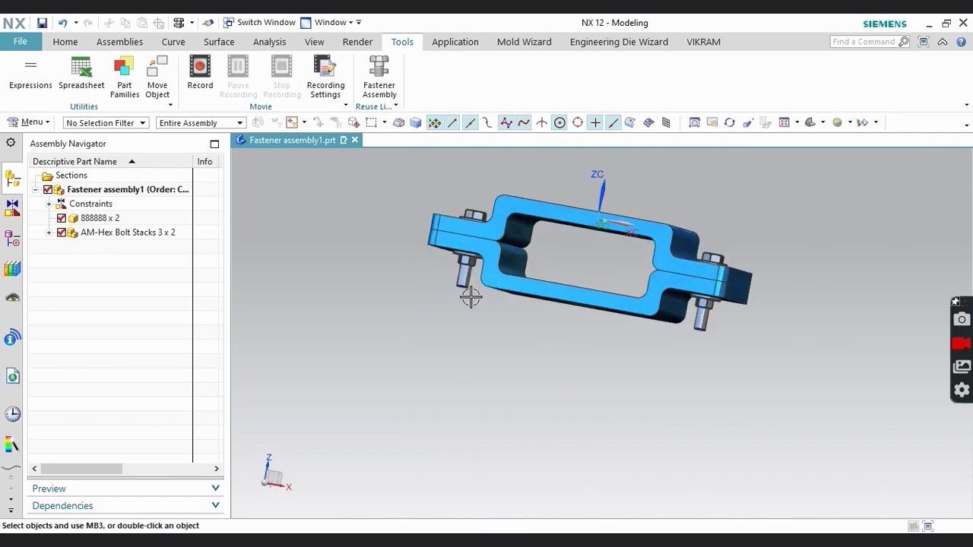
middle_drag(472, 232, 494, 230)
scroll(494, 231, up, 5)
mouse_move(417, 284)
middle_down()
mouse_move(428, 208)
mouse_move(421, 230)
mouse_move(434, 243)
mouse_move(421, 282)
middle_up()
scroll(421, 282, down, 2)
scroll(421, 282, down, 1)
middle_drag(654, 306, 686, 289)
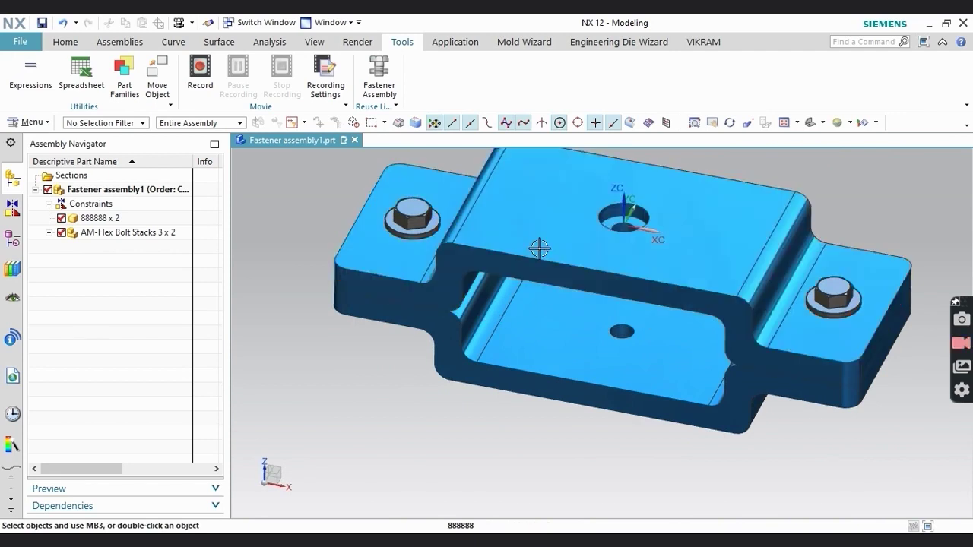
scroll(547, 279, up, 2)
scroll(546, 279, down, 4)
middle_drag(546, 281, 549, 291)
scroll(555, 283, down, 3)
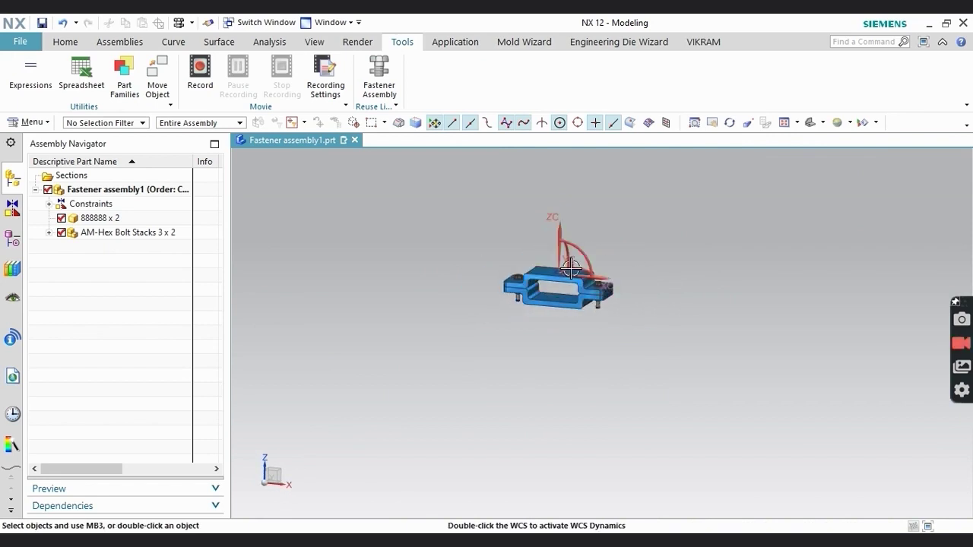
scroll(558, 223, up, 2)
middle_drag(558, 223, 579, 261)
scroll(569, 265, up, 3)
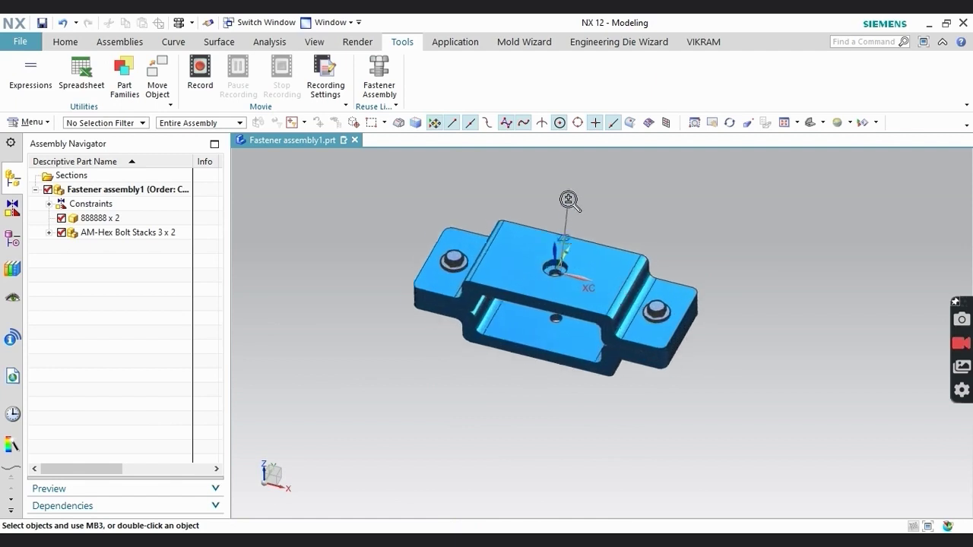
- Start another Fastener Assembly, pick the centre coaxial hole and confirm it
click(377, 70)
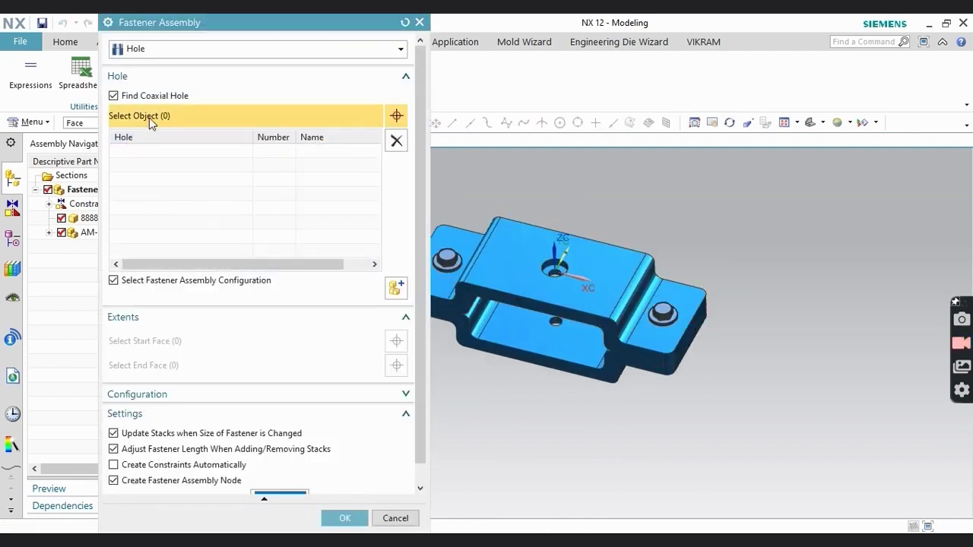
scroll(538, 372, up, 5)
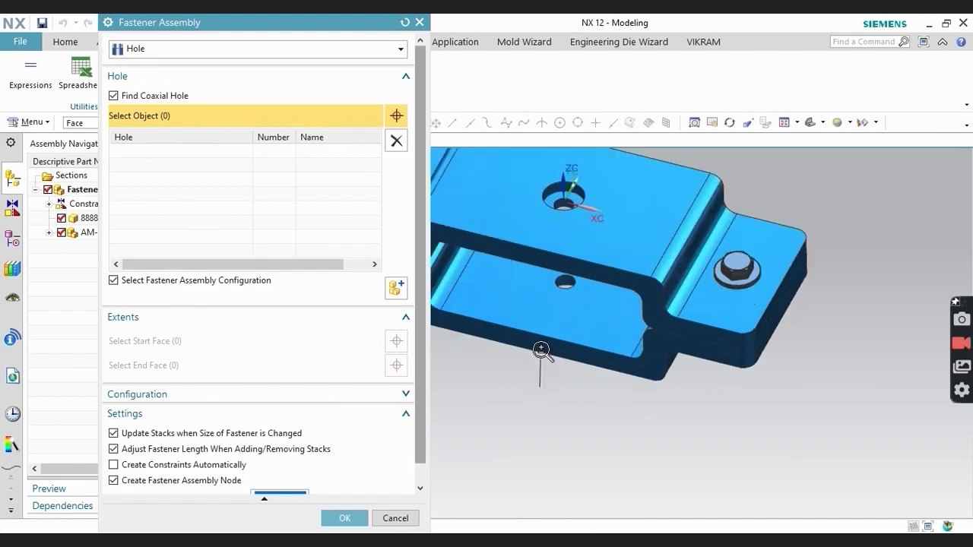
scroll(557, 373, down, 5)
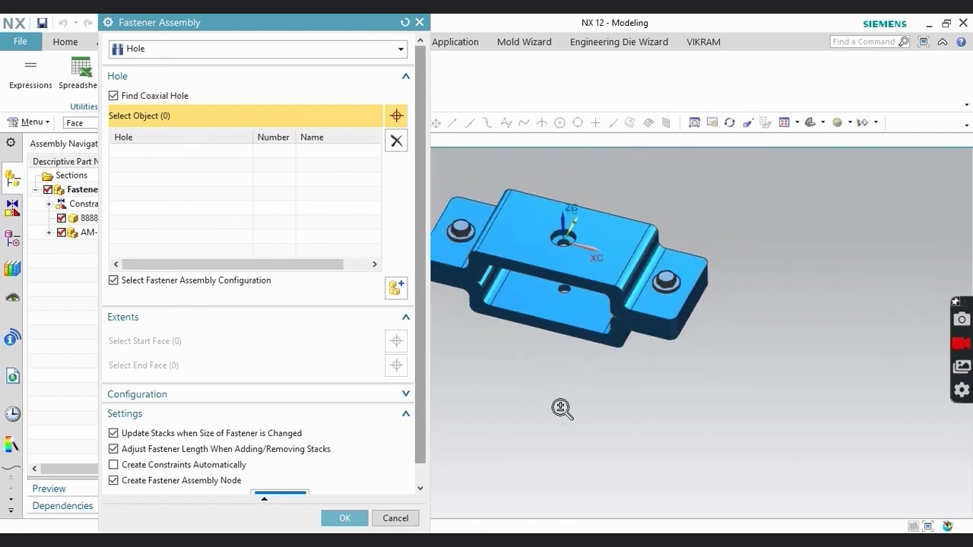
click(561, 255)
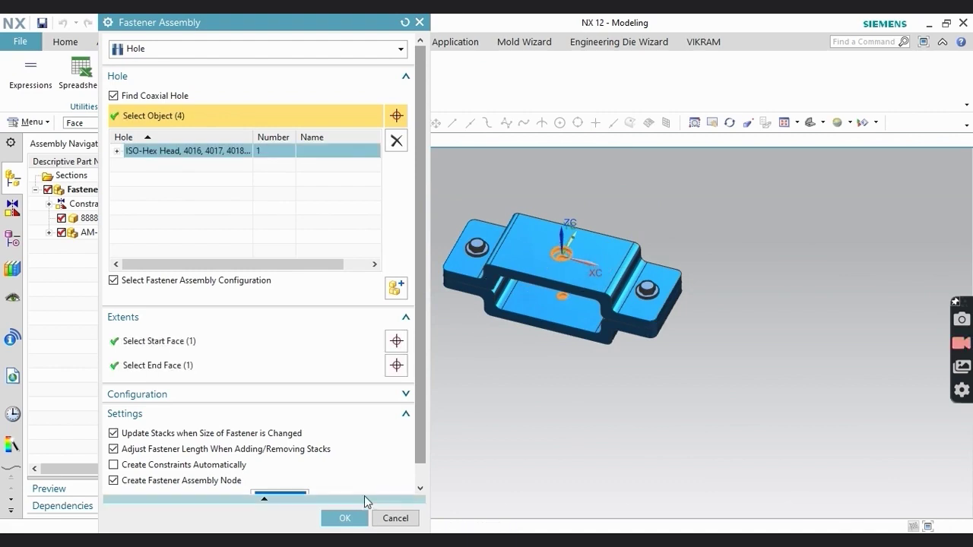
click(344, 518)
mouse_move(530, 370)
middle_down()
mouse_move(529, 320)
mouse_move(526, 386)
mouse_move(520, 376)
middle_up()
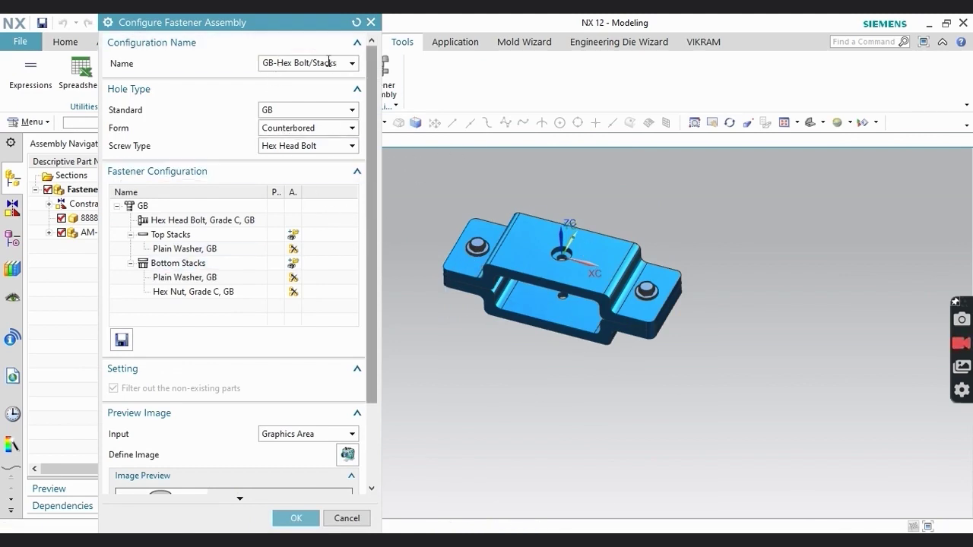
- Switch the standard from GB to ANSI Metric with Counterbored hole form and Hex Bolt screw
click(355, 64)
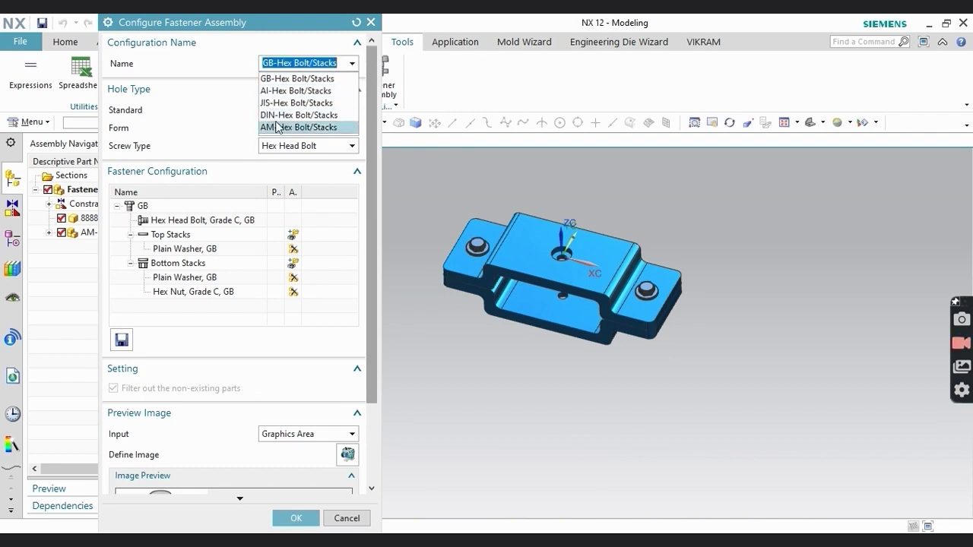
click(420, 177)
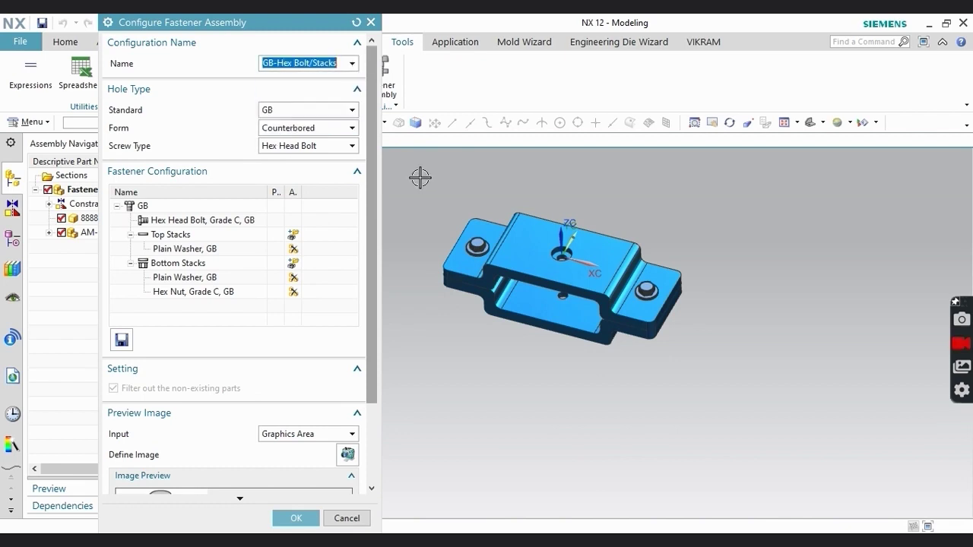
click(275, 111)
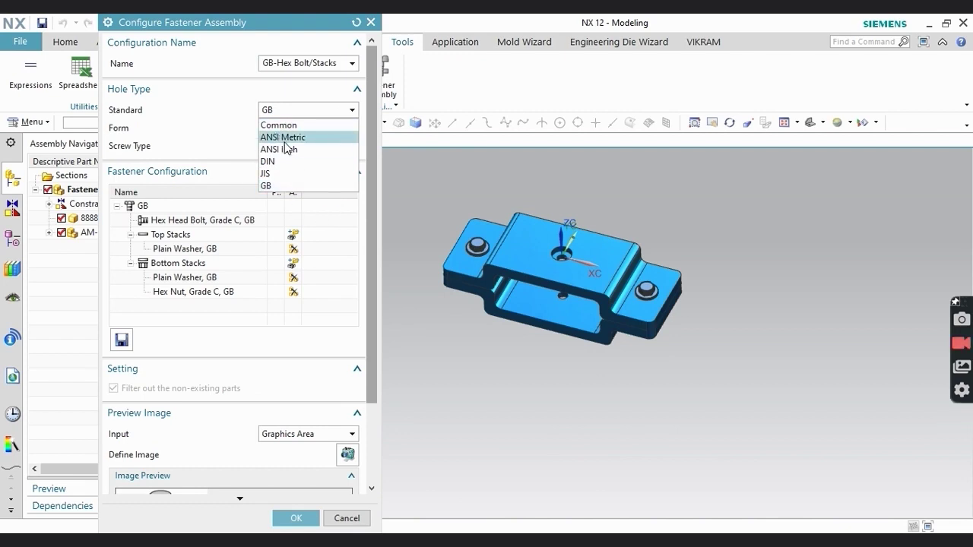
click(281, 138)
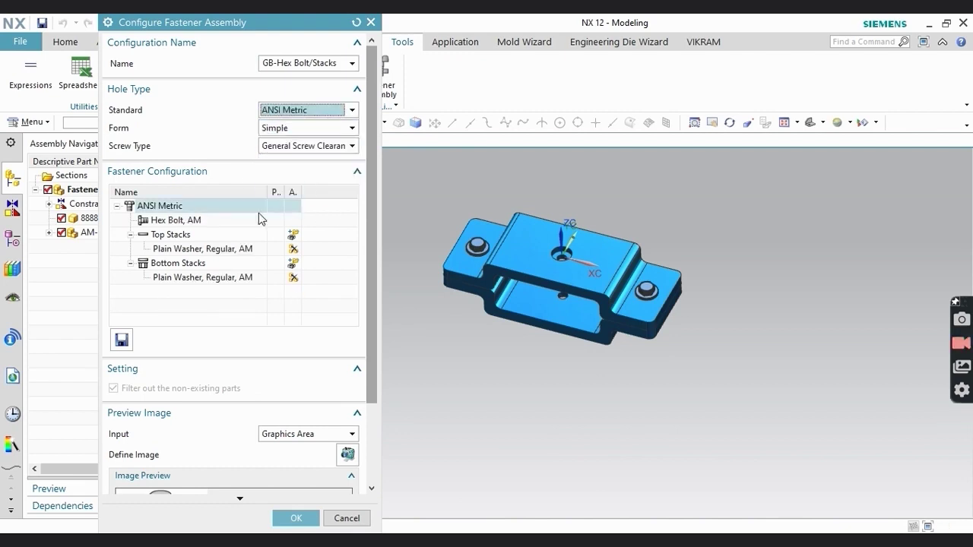
click(271, 130)
click(302, 144)
click(275, 128)
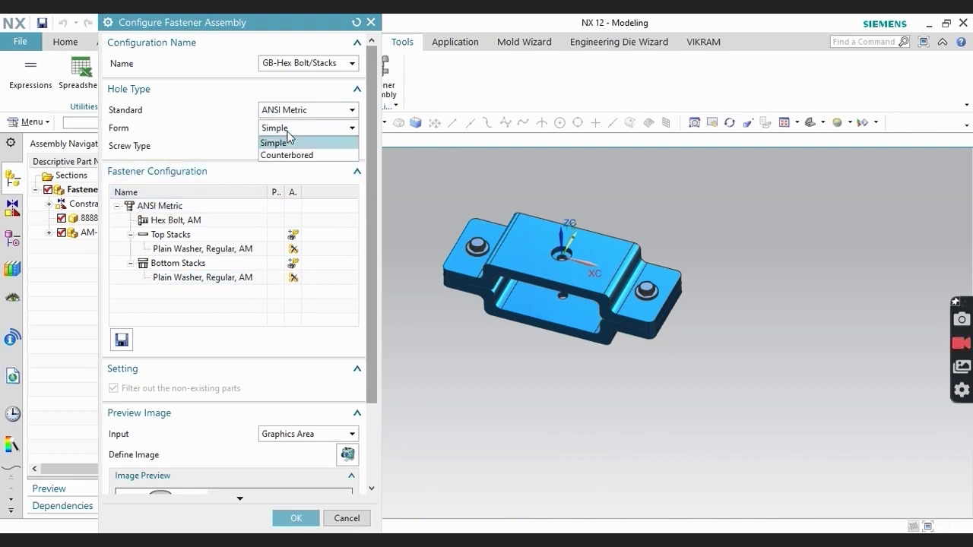
click(296, 155)
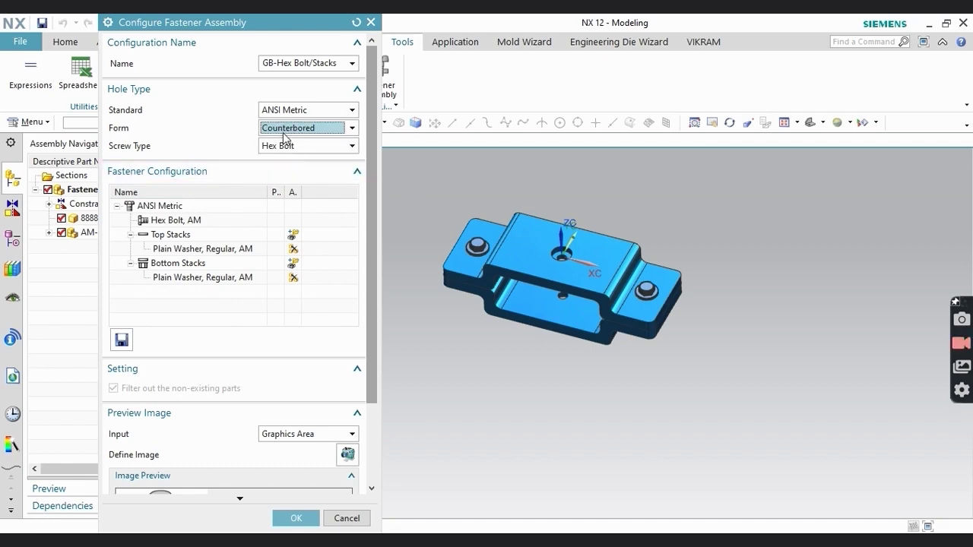
click(287, 146)
click(287, 157)
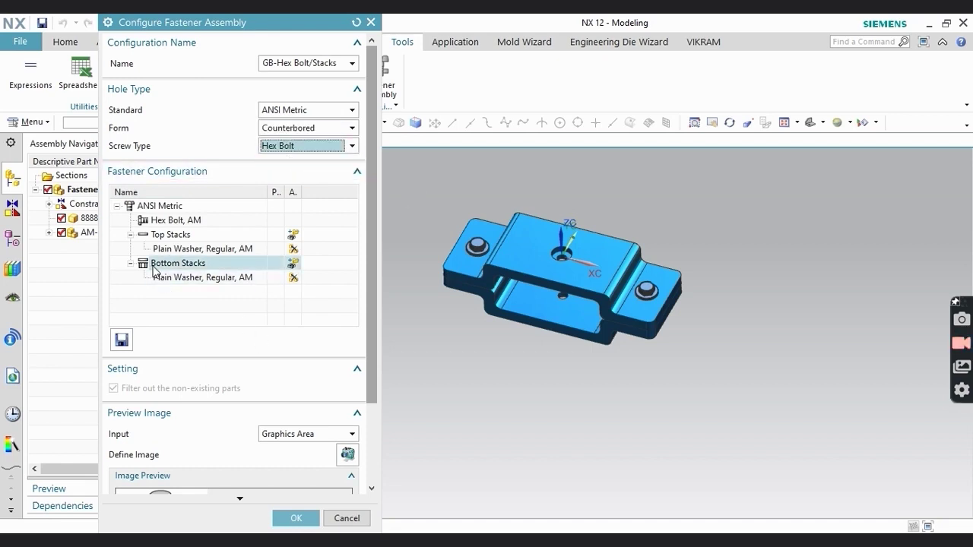
- Preview the GB and JIS configurations, then settle on AM-Hex Bolt/Stacks and accept it
click(352, 64)
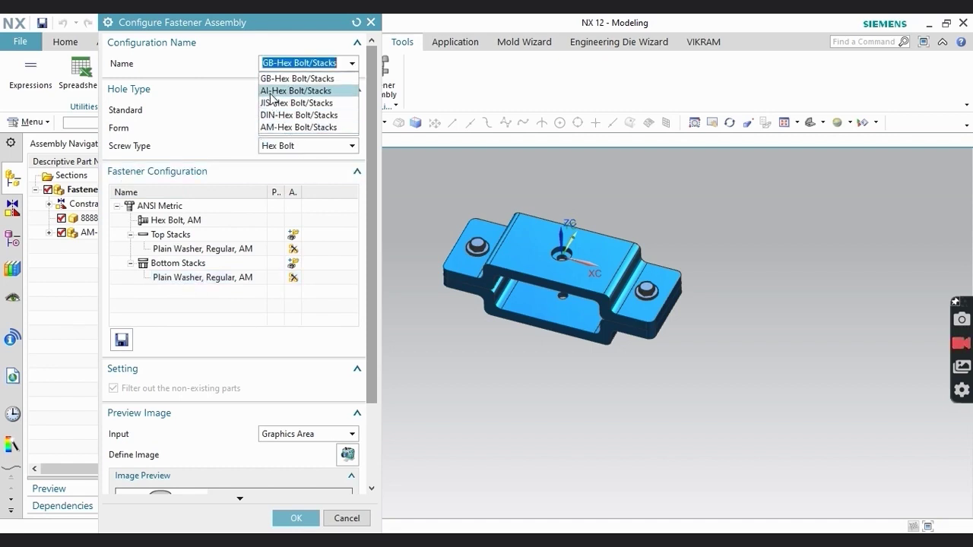
click(276, 129)
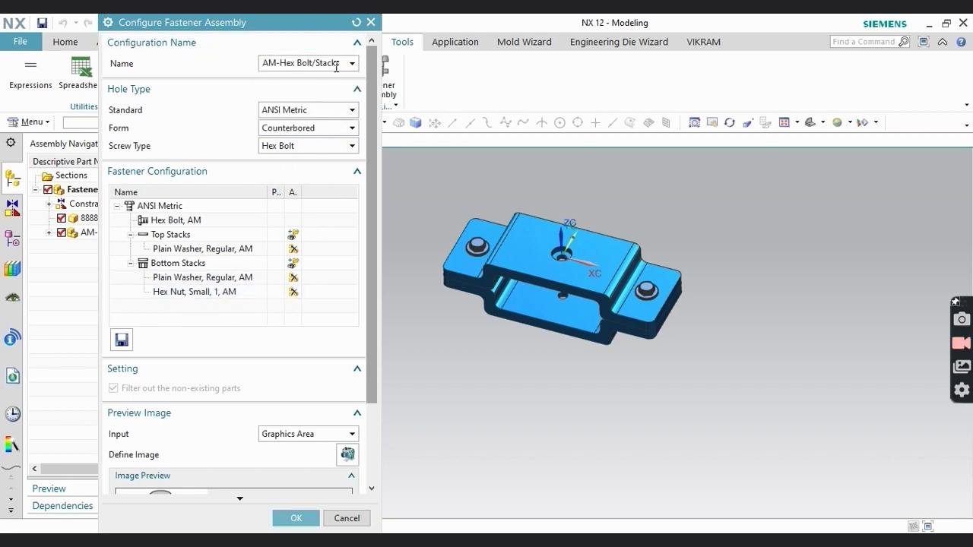
click(272, 112)
click(281, 133)
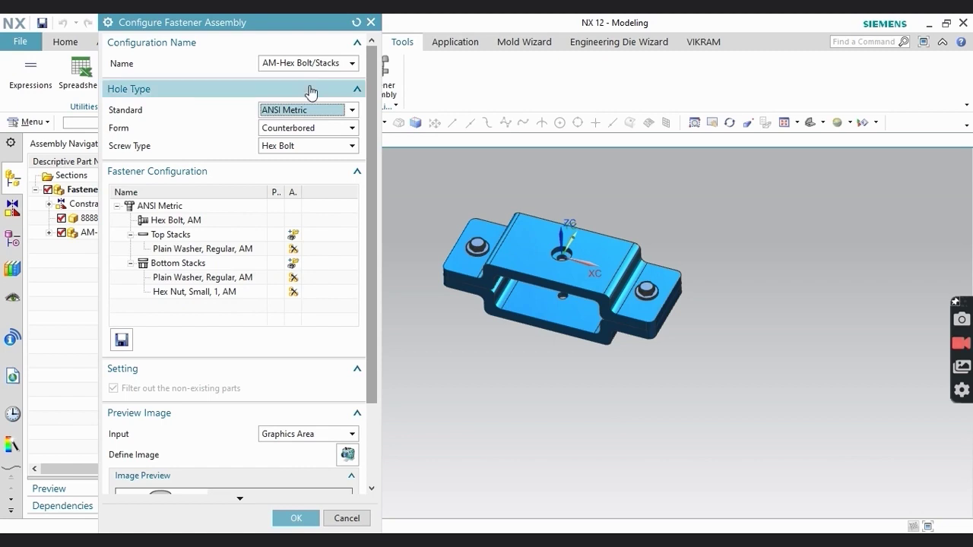
click(352, 63)
click(272, 78)
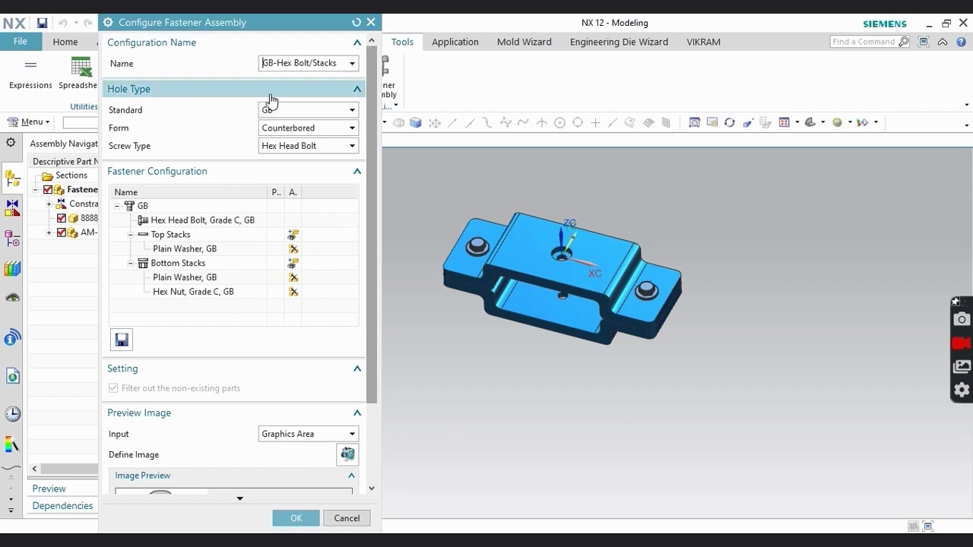
click(352, 67)
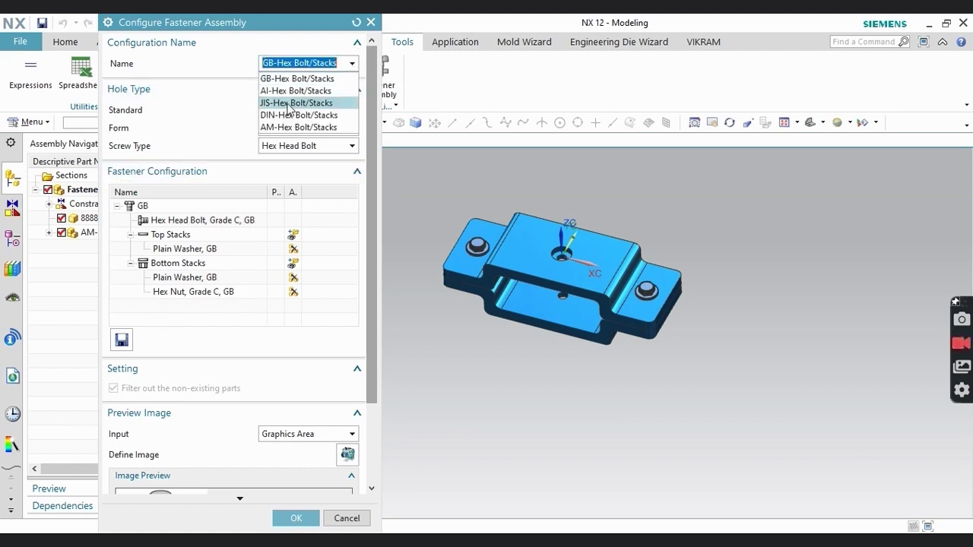
click(289, 110)
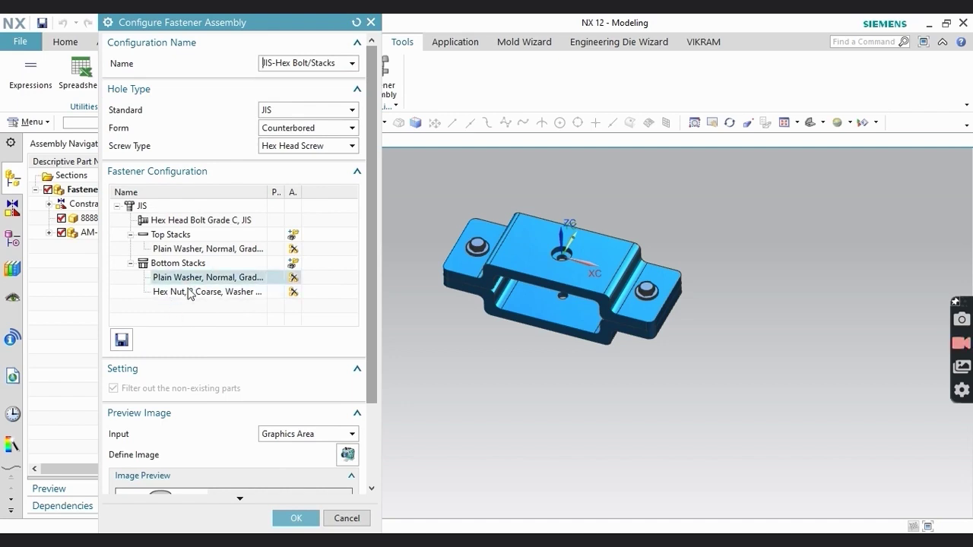
click(353, 65)
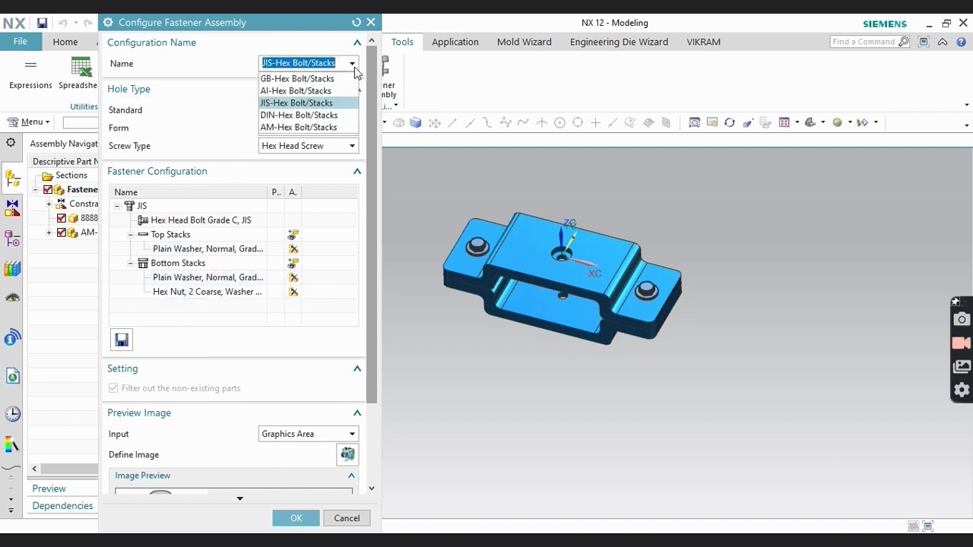
click(283, 127)
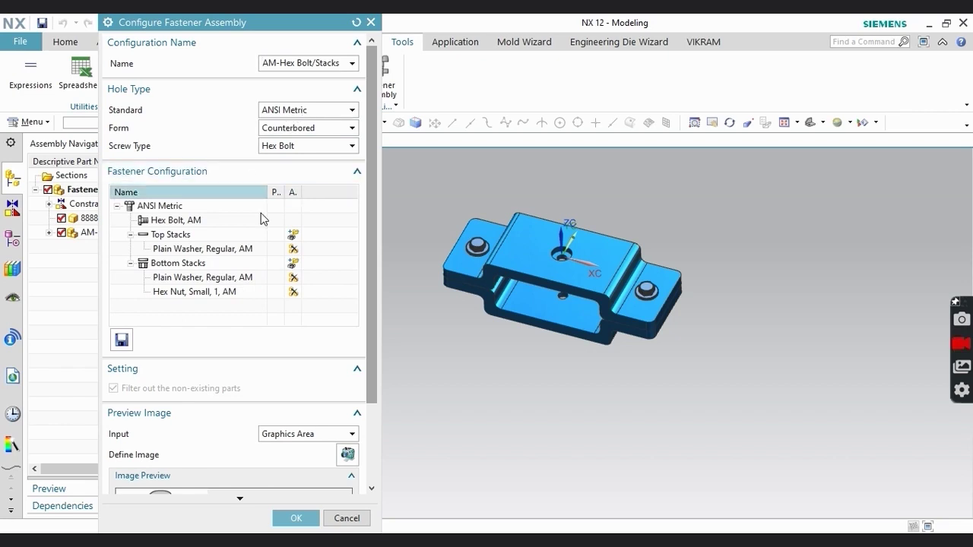
click(296, 519)
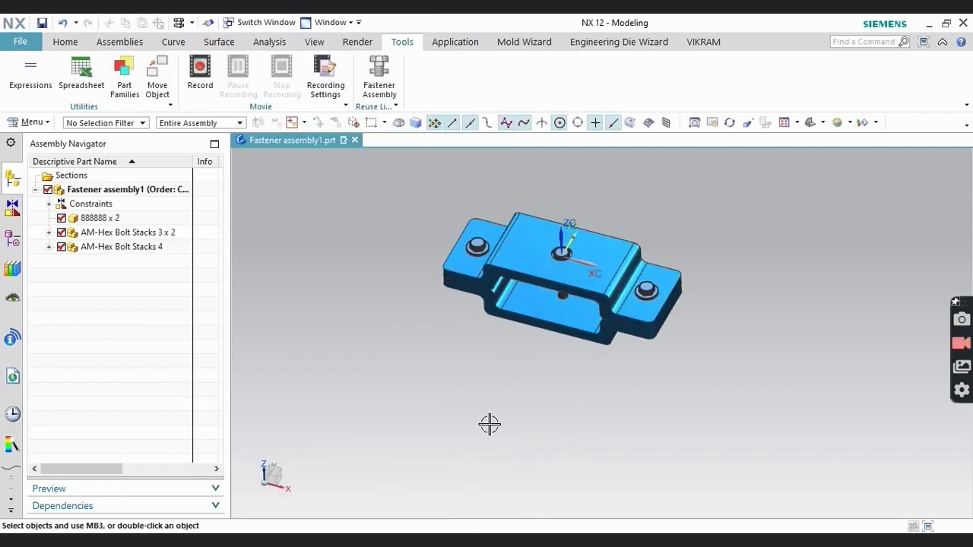
- View the bolted brackets from underneath and select the HEX BOLT, AM,M20X2.5X110
middle_drag(563, 251, 545, 279)
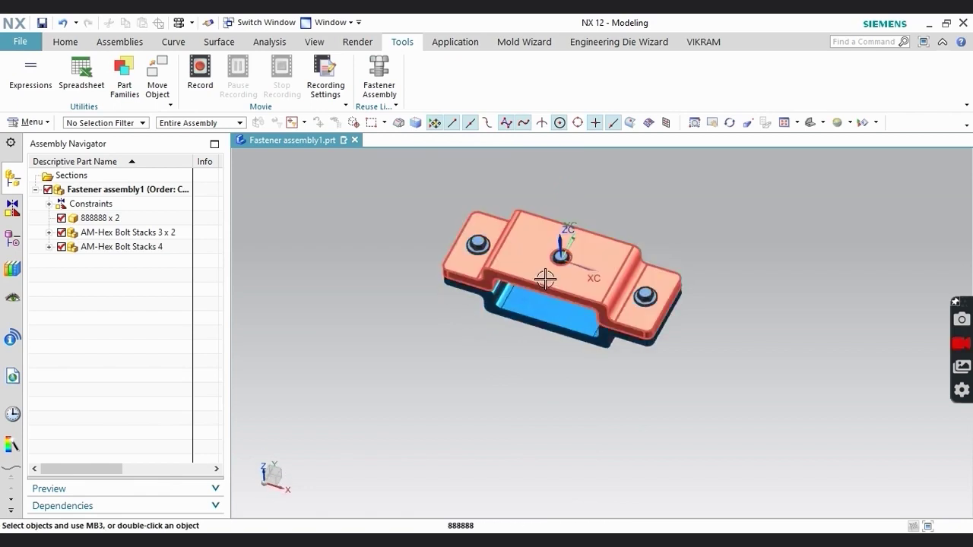
scroll(555, 266, up, 4)
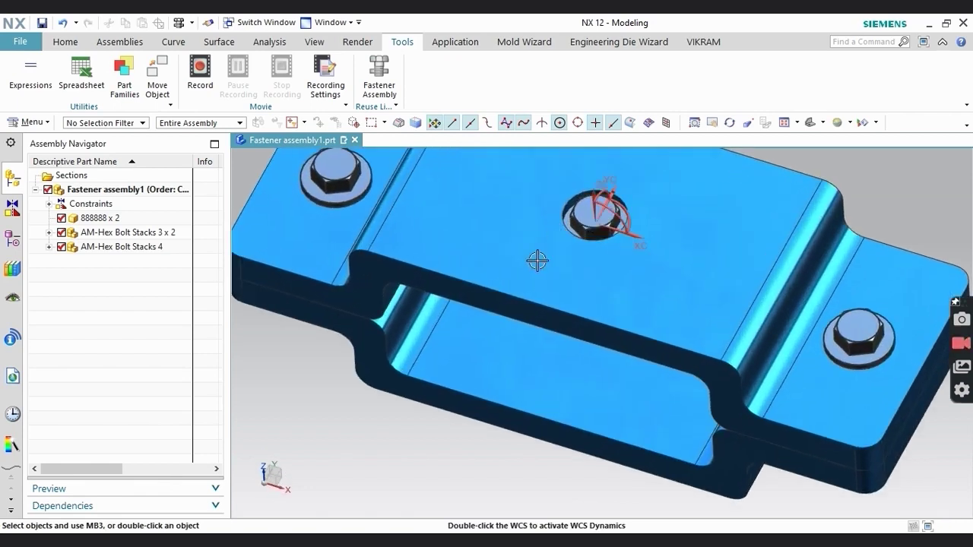
scroll(532, 256, down, 4)
middle_drag(532, 256, 576, 335)
click(815, 120)
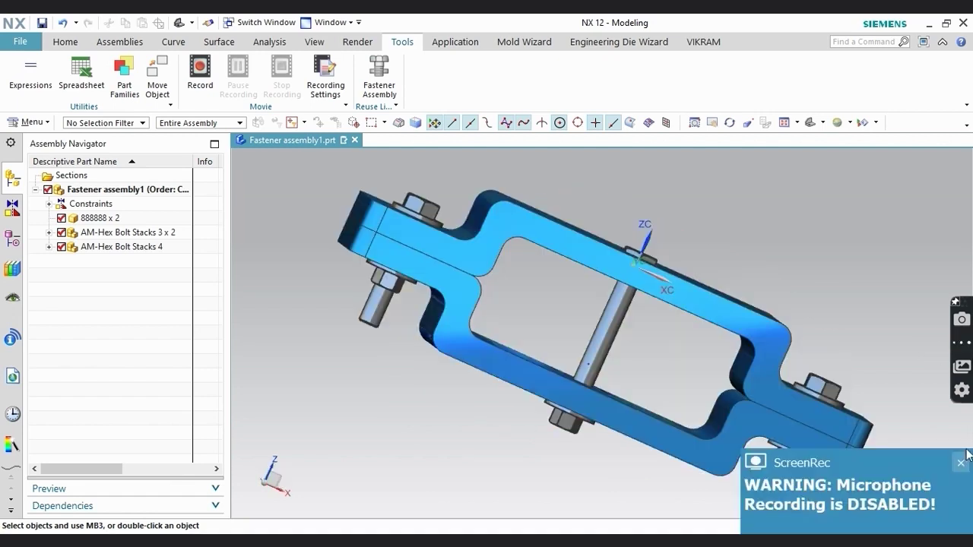
middle_drag(378, 298, 378, 278)
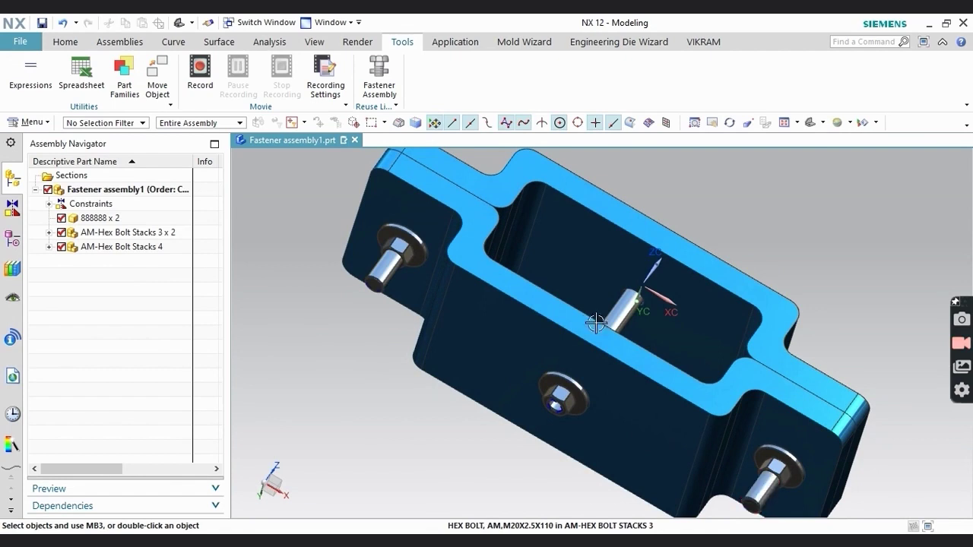
middle_drag(596, 324, 587, 361)
click(383, 291)
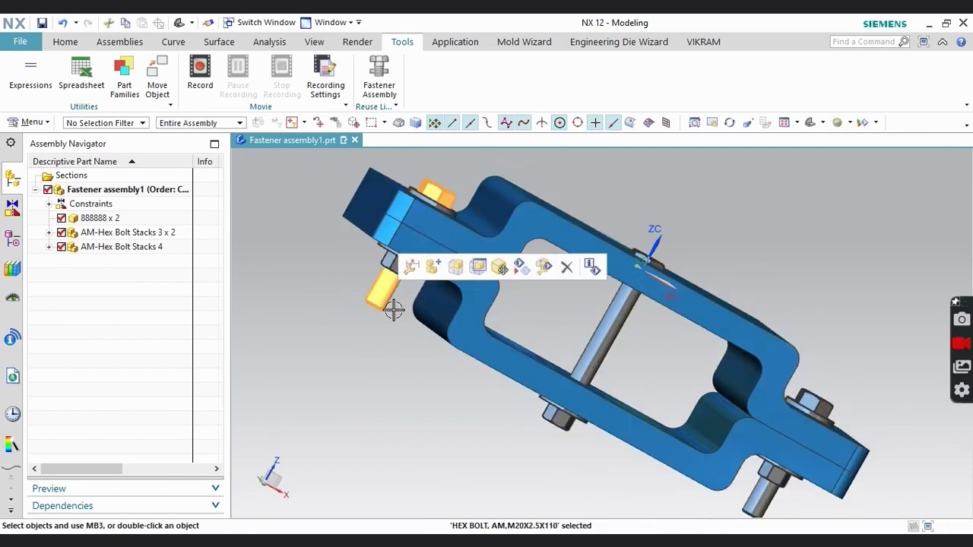
- Edit the reusable hex bolt, keeping size M20 and setting (L) Length to 100
right_click(379, 294)
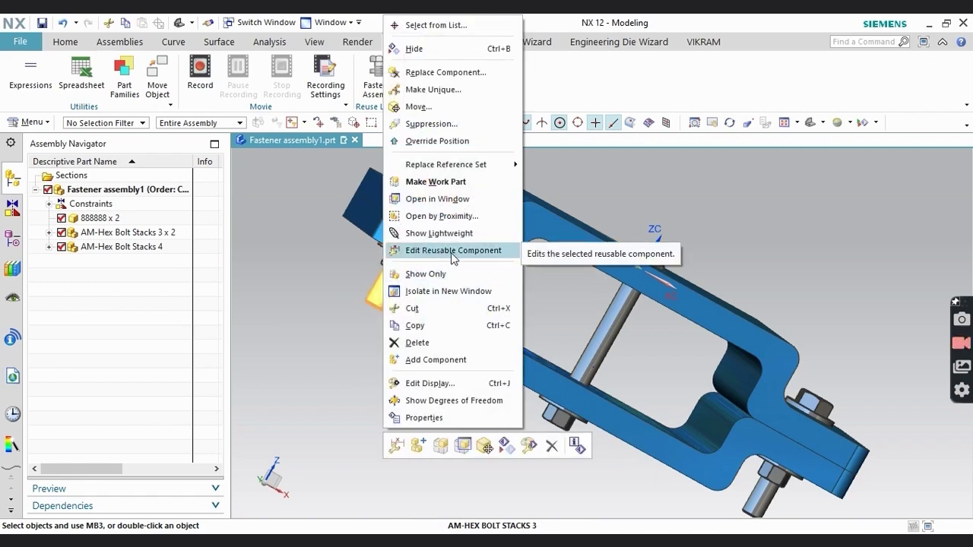
click(422, 250)
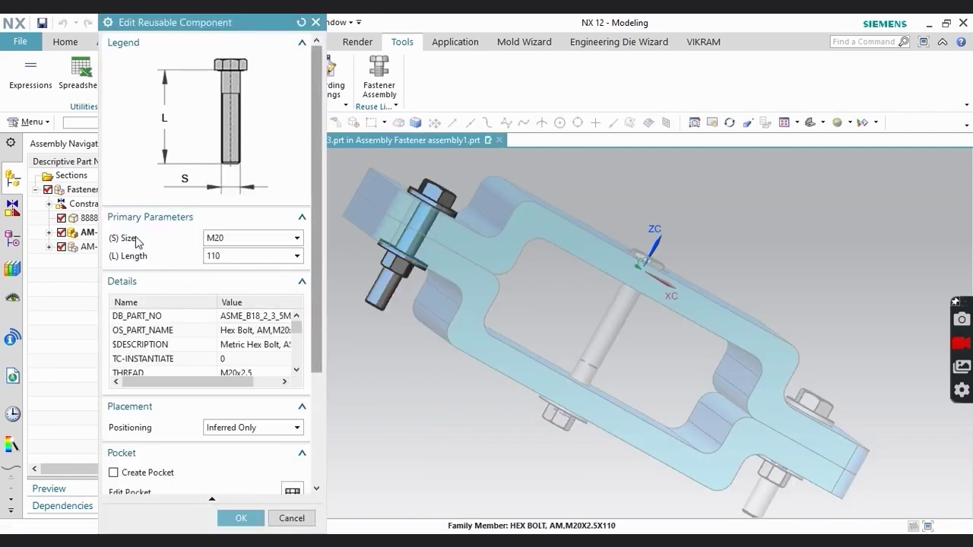
click(225, 243)
click(226, 244)
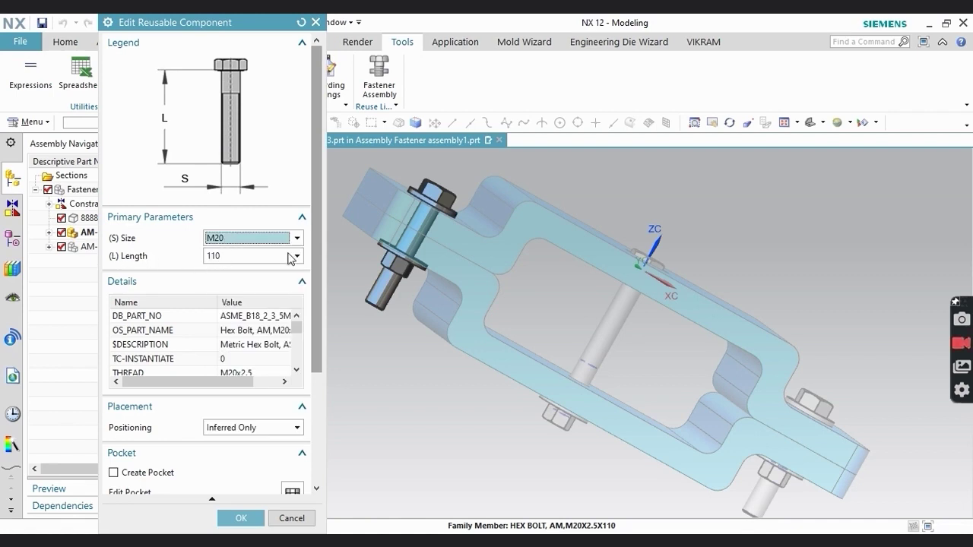
click(219, 257)
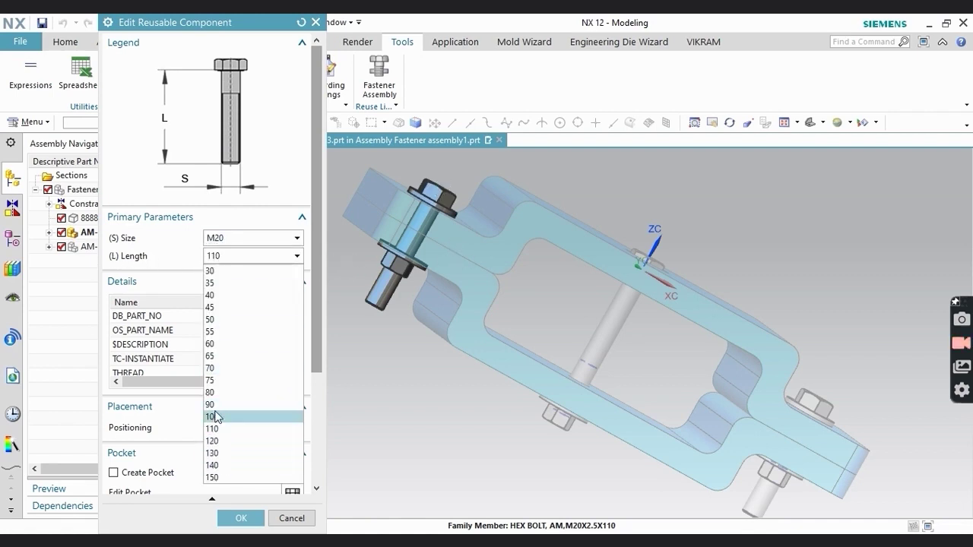
click(217, 416)
click(241, 518)
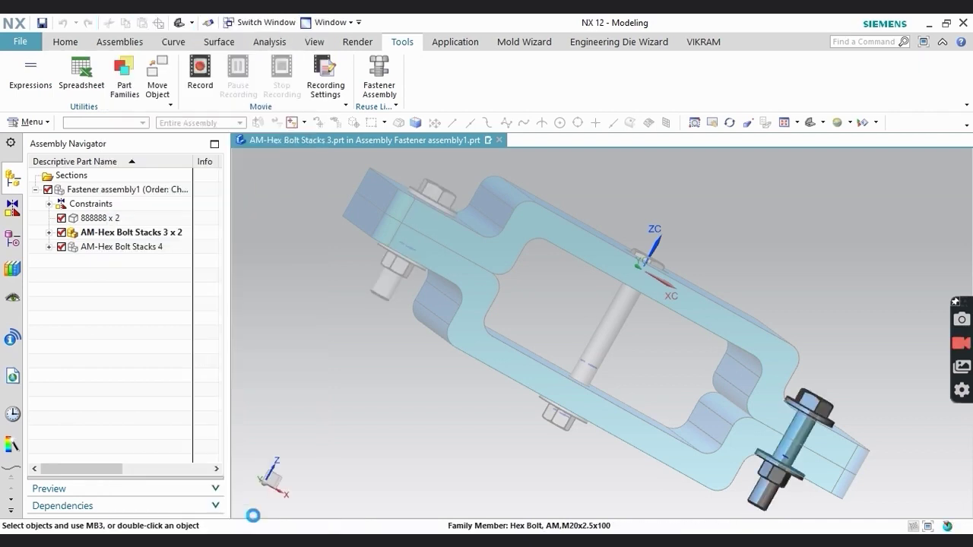
- Pick the hex bolt via QuickPick, set its (L) Length to 90 (M20x2.5x90), and check it
click(375, 290)
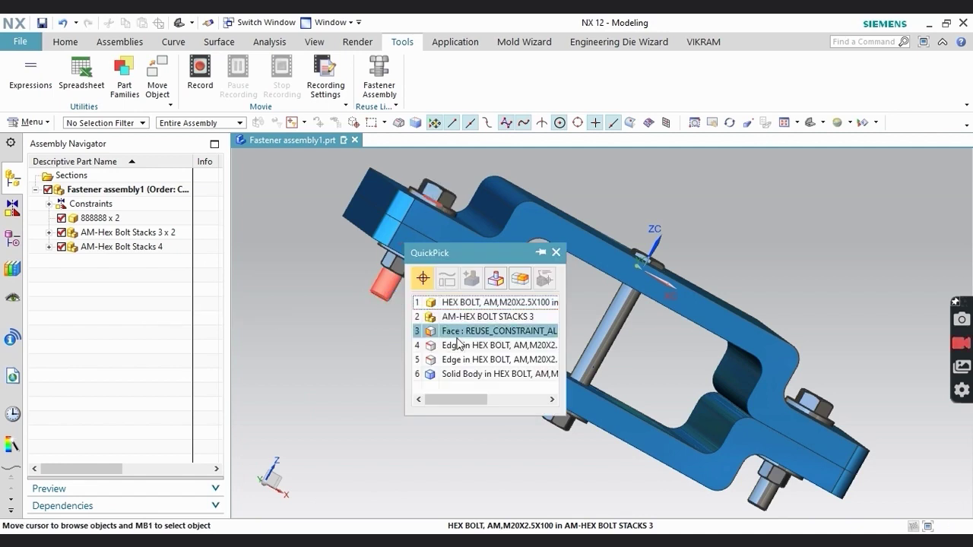
click(453, 306)
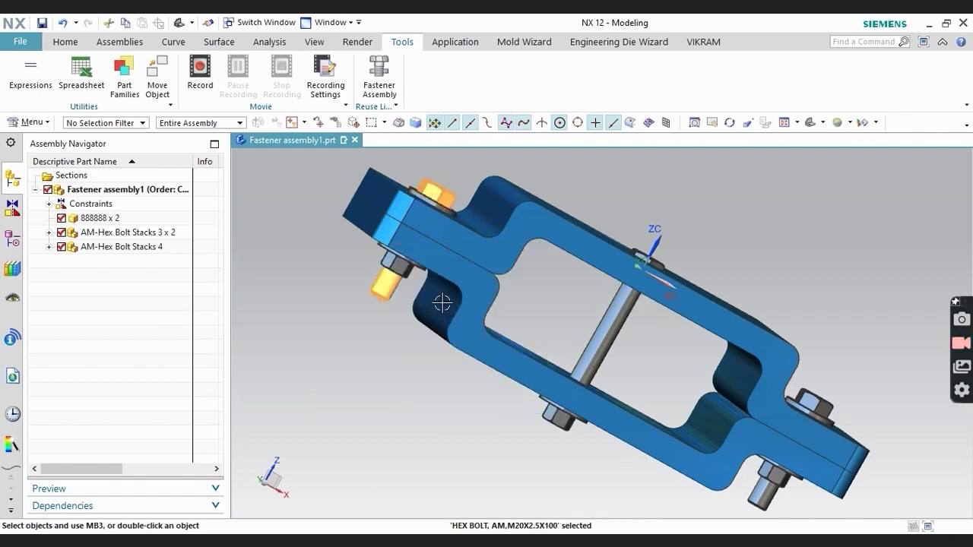
right_click(387, 291)
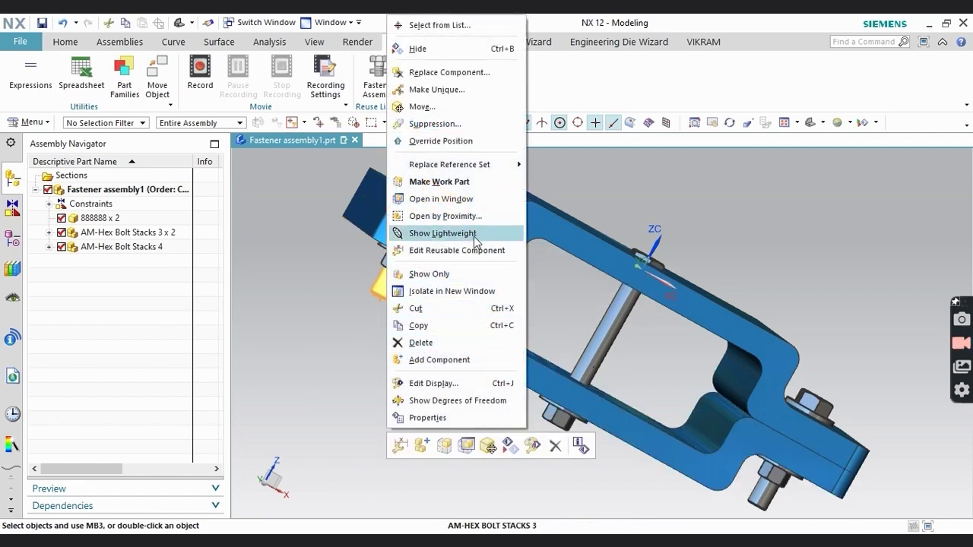
click(452, 252)
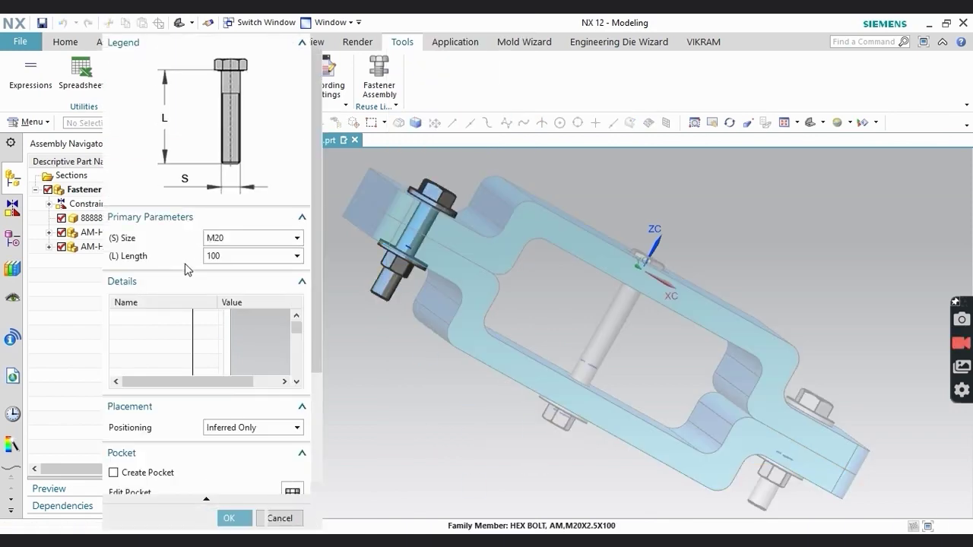
click(216, 257)
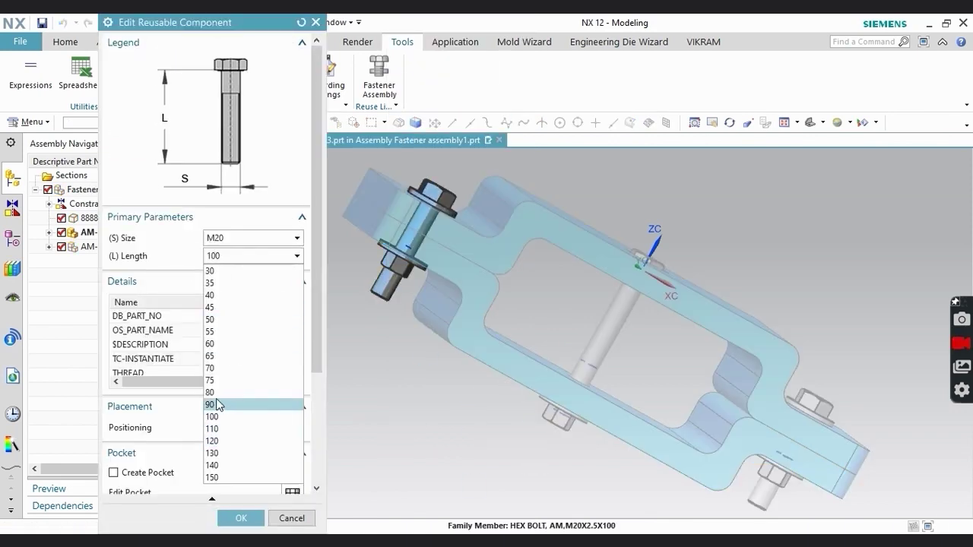
click(217, 405)
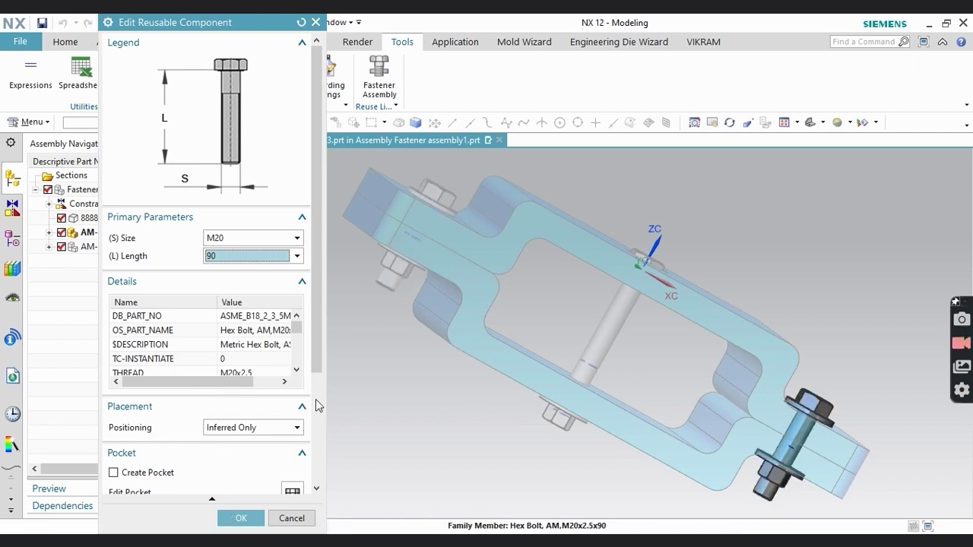
click(242, 519)
middle_drag(382, 315, 455, 441)
middle_drag(482, 340, 490, 302)
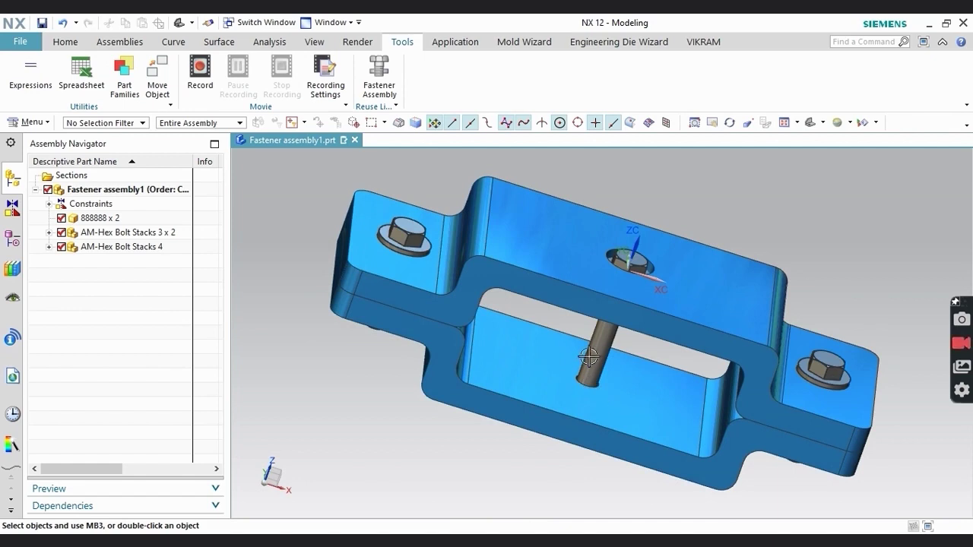
- Change the plain washer's (S) Size to M24 and return to the isometric view
middle_drag(589, 358, 580, 321)
middle_drag(602, 284, 636, 302)
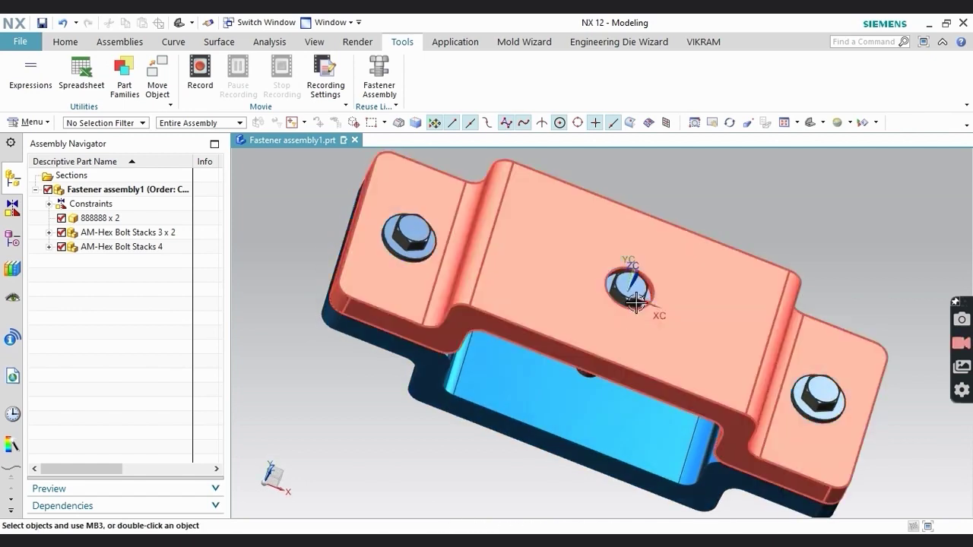
right_click(400, 250)
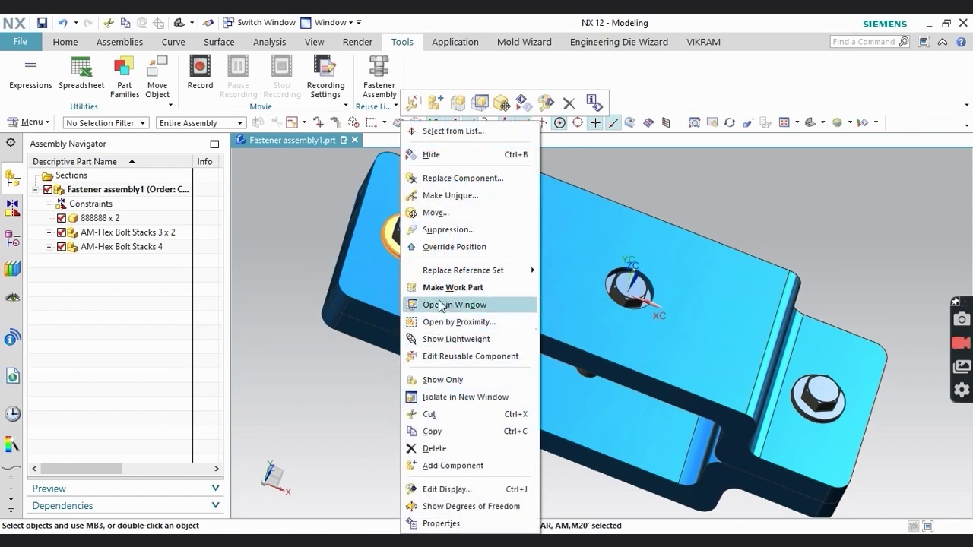
click(444, 357)
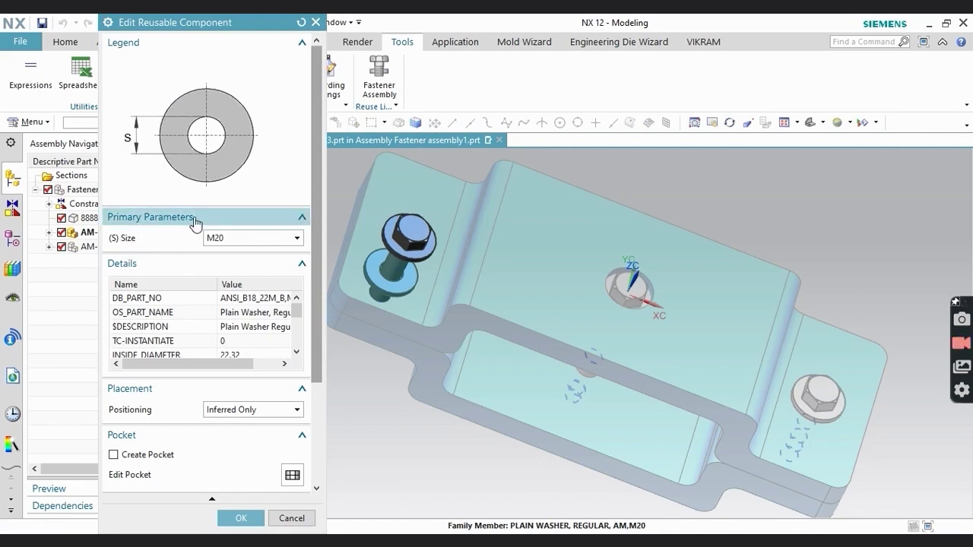
click(234, 238)
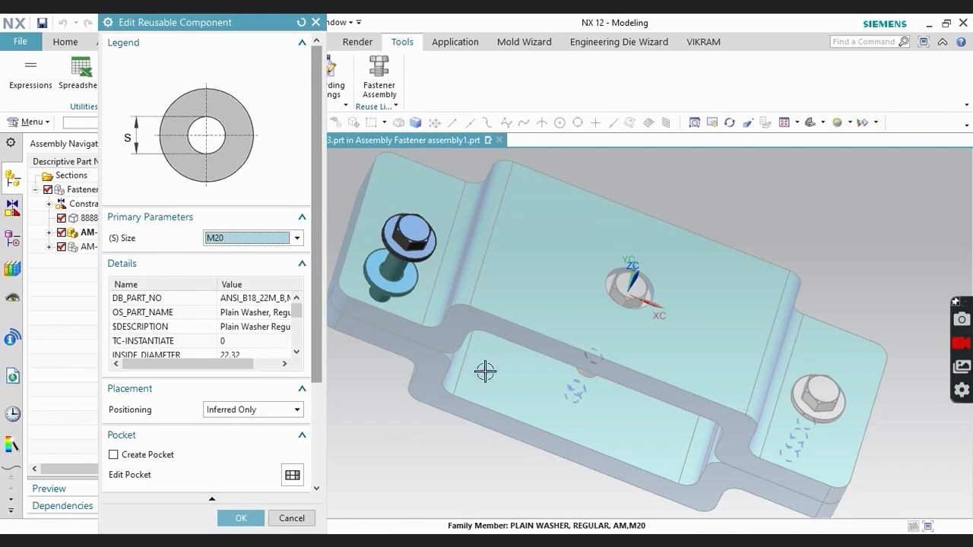
click(246, 240)
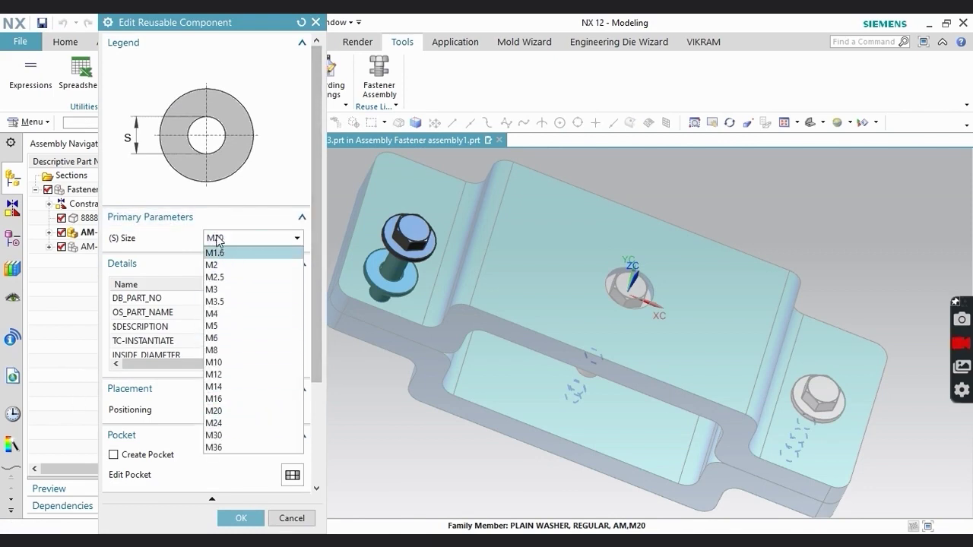
click(219, 423)
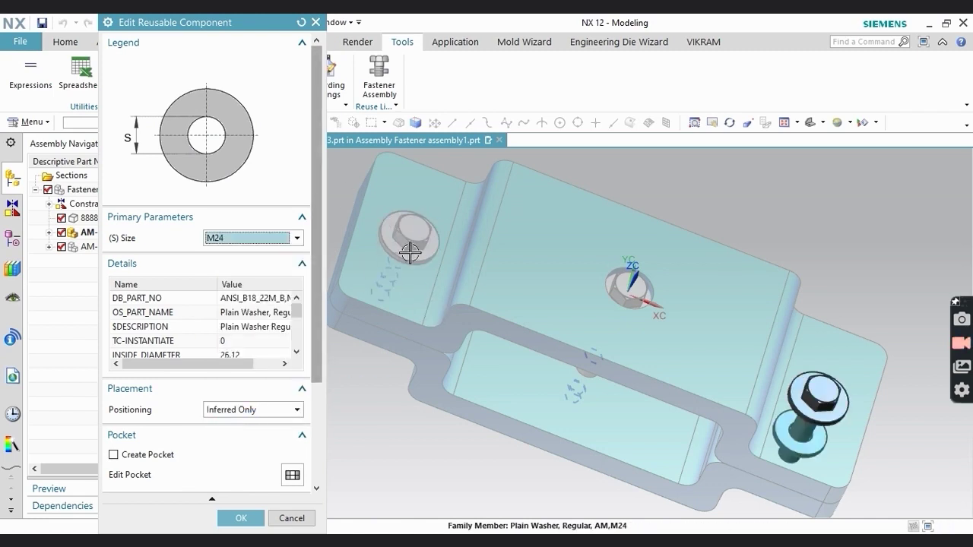
click(241, 519)
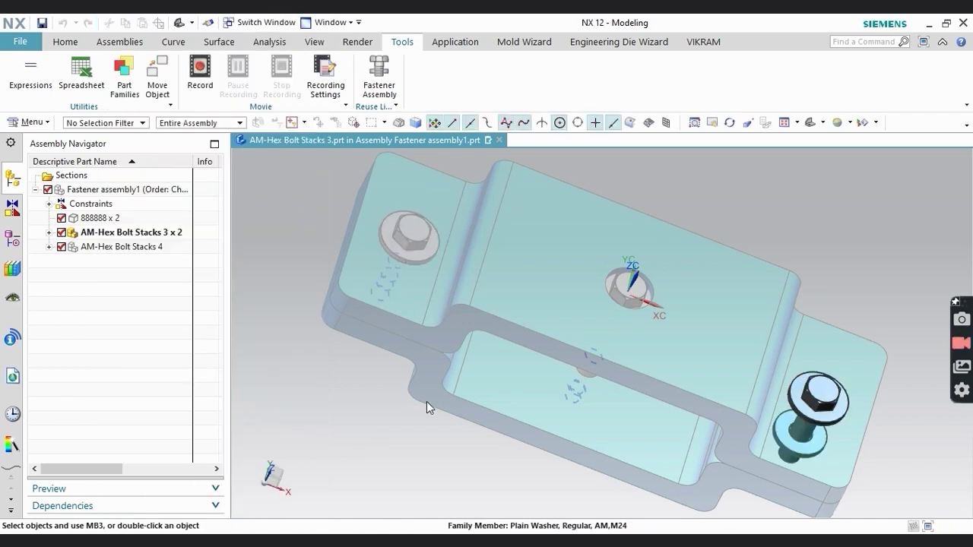
middle_drag(514, 239, 448, 270)
click(808, 123)
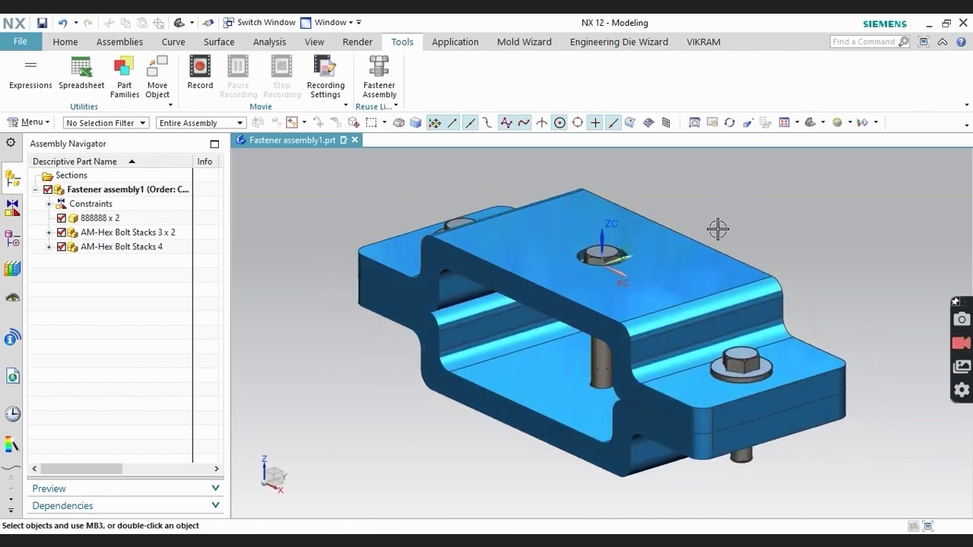